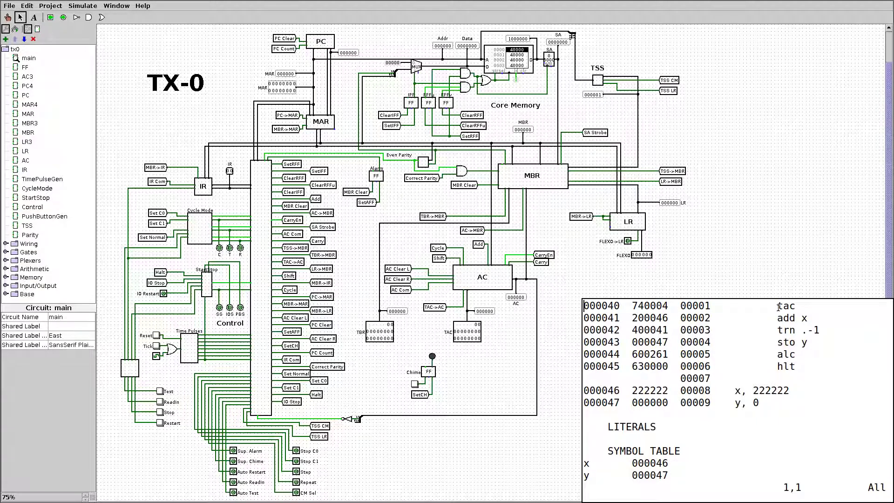
Review the program listing's tac, add x and trn .-1 instructions and the constant x, 222222.
{"action": "left_click_drag", "start_coordinate": [778, 307], "coordinate": [795, 310]}
{"action": "left_click_drag", "start_coordinate": [779, 319], "coordinate": [807, 319]}
{"action": "double_click", "coordinate": [758, 388]}
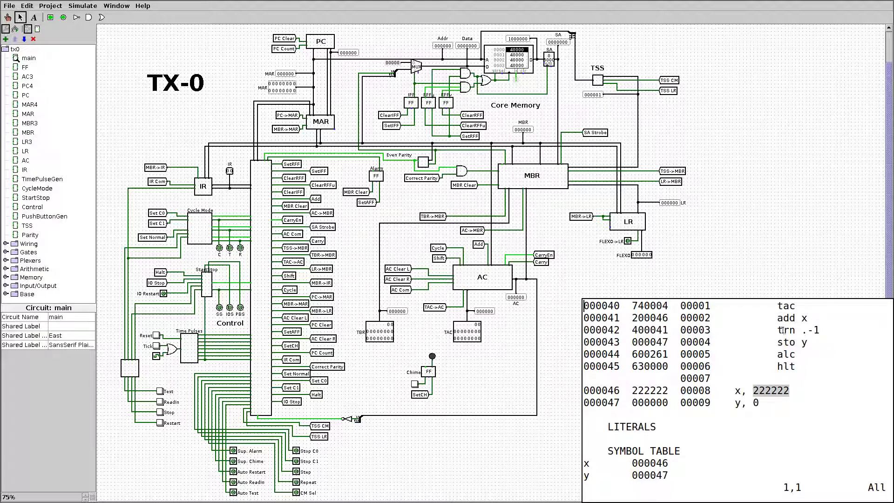
{"action": "mouse_move", "coordinate": [780, 330]}
{"action": "left_mouse_down"}
{"action": "mouse_move", "coordinate": [821, 330]}
{"action": "mouse_move", "coordinate": [815, 318]}
{"action": "mouse_move", "coordinate": [778, 330]}
{"action": "left_mouse_up"}
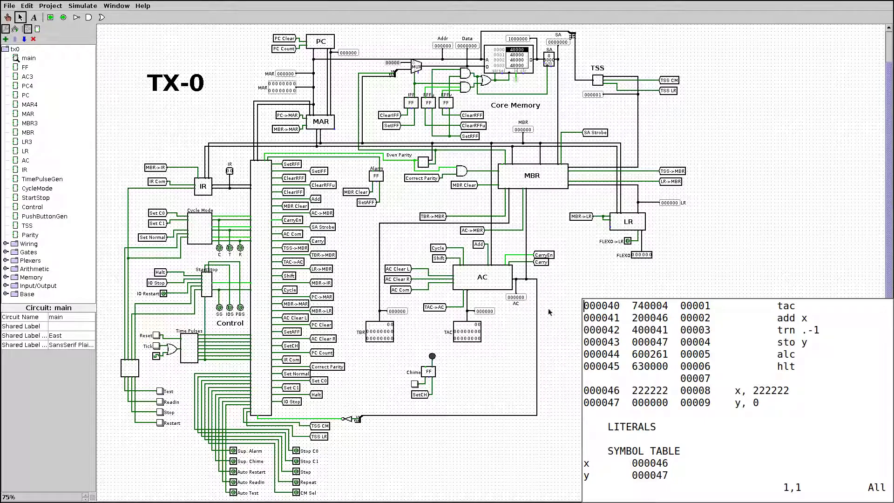
{"action": "left_click", "coordinate": [573, 307]}
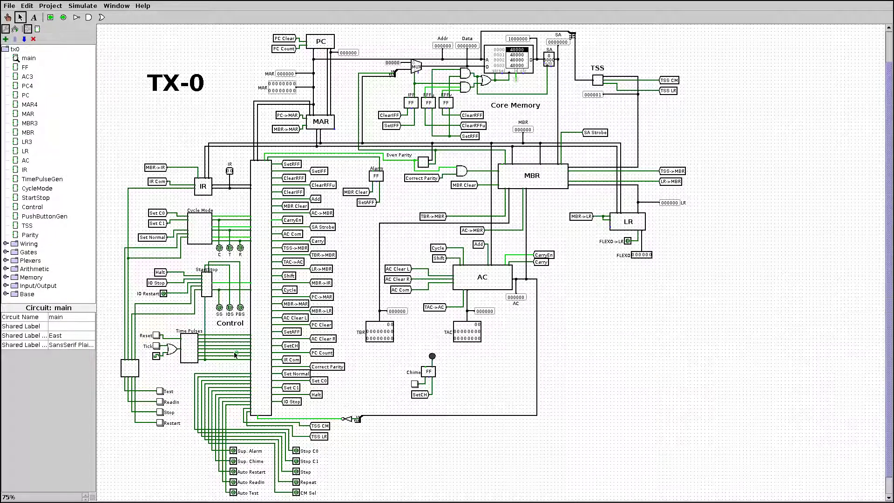
{"action": "left_click", "coordinate": [681, 343]}
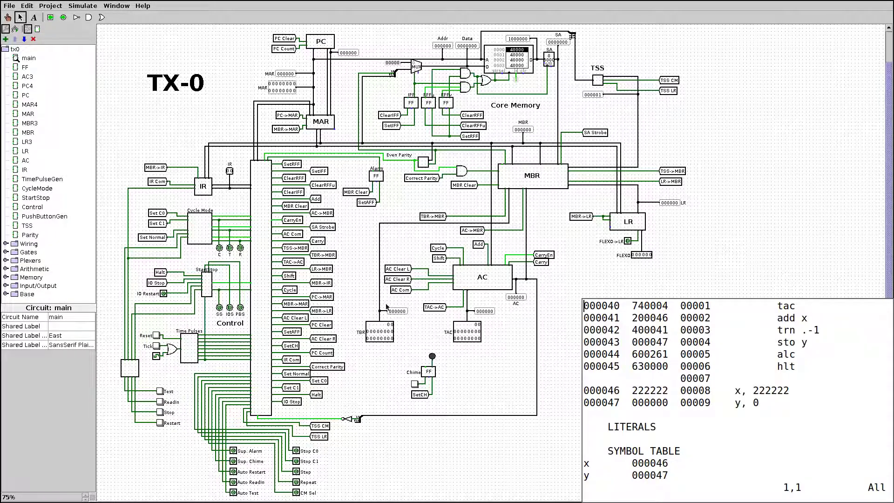
Set the TBR input pin to 400040 and start the machine in test mode.
{"action": "left_click", "coordinate": [8, 17]}
{"action": "left_click", "coordinate": [391, 327]}
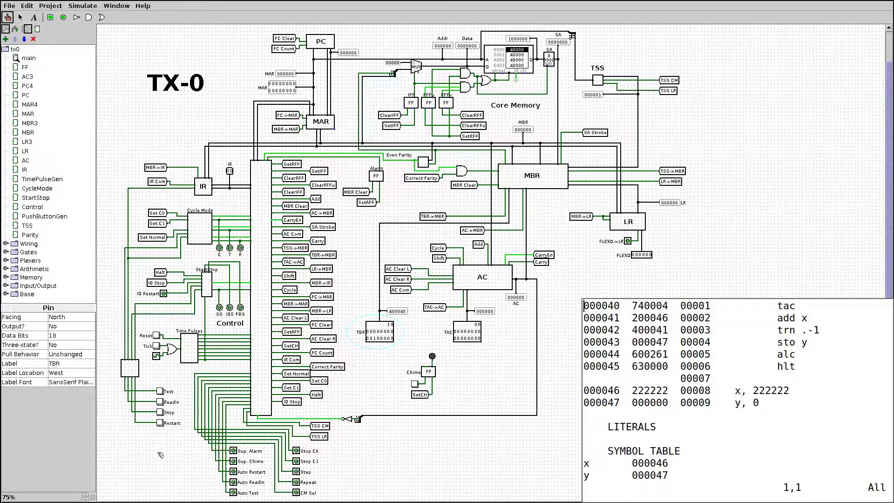
{"action": "left_click", "coordinate": [161, 393]}
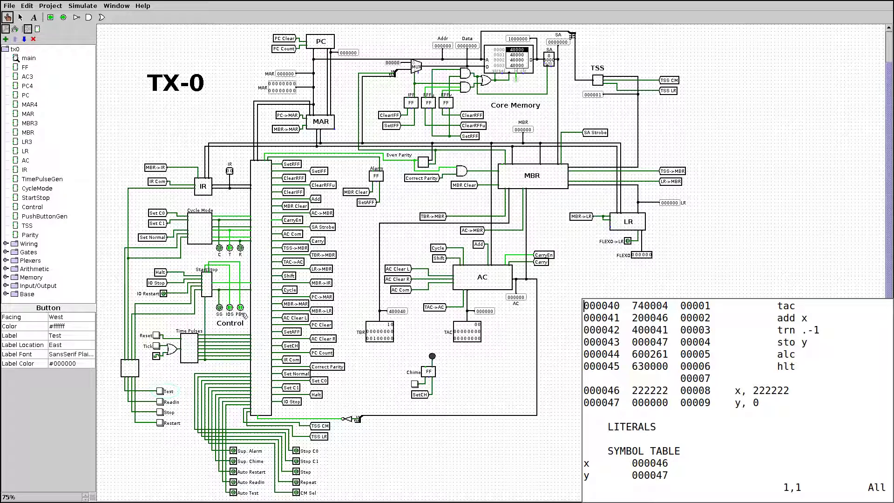
Tick the clock manually through the test cycle until the TBR word is transferred into the MBR.
{"action": "left_click", "coordinate": [158, 347]}
{"action": "left_click", "coordinate": [157, 347]}
{"action": "left_click", "coordinate": [158, 347]}
{"action": "left_click", "coordinate": [158, 347]}
{"action": "left_click", "coordinate": [158, 348]}
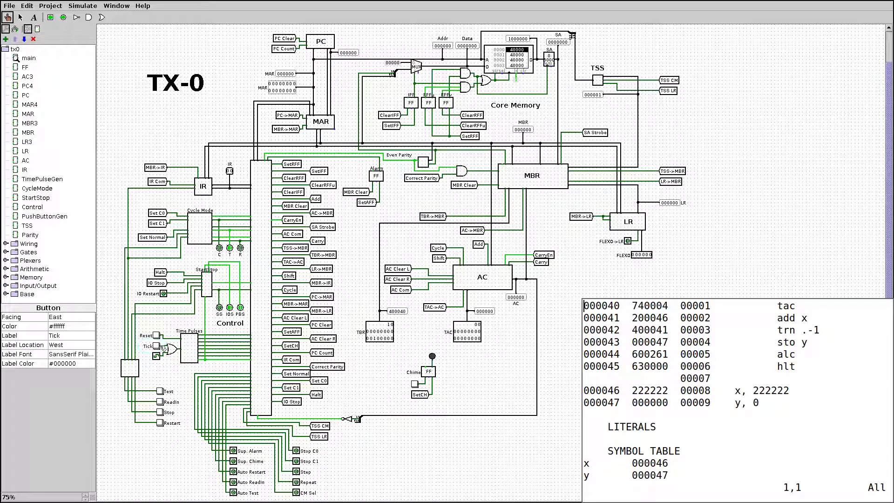
{"action": "left_click", "coordinate": [159, 348]}
{"action": "left_click", "coordinate": [158, 347]}
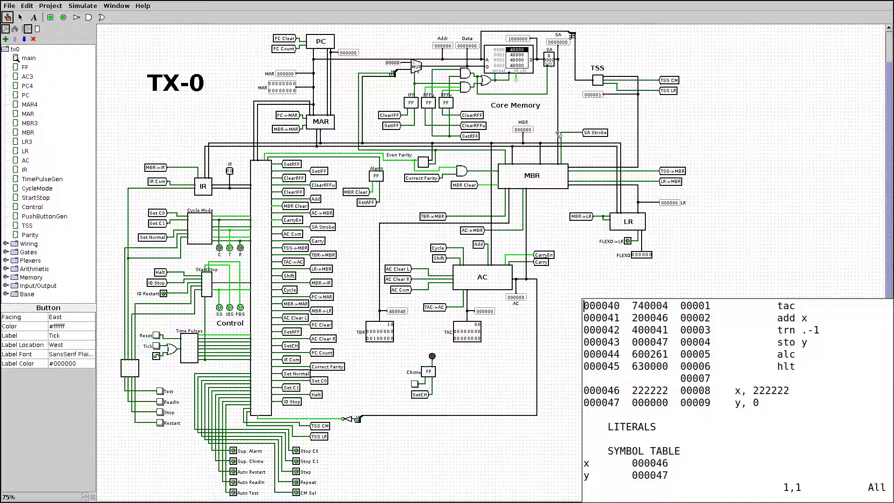
{"action": "left_click", "coordinate": [157, 349]}
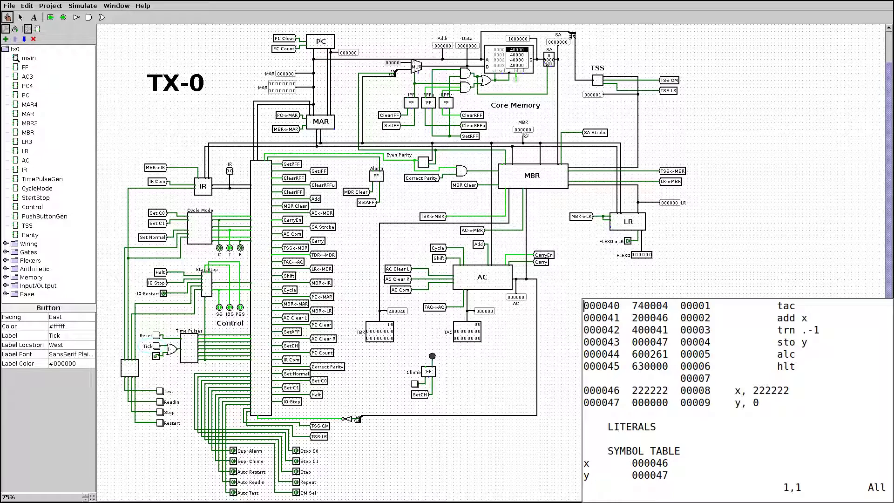
{"action": "left_click", "coordinate": [157, 346]}
{"action": "left_click", "coordinate": [157, 347]}
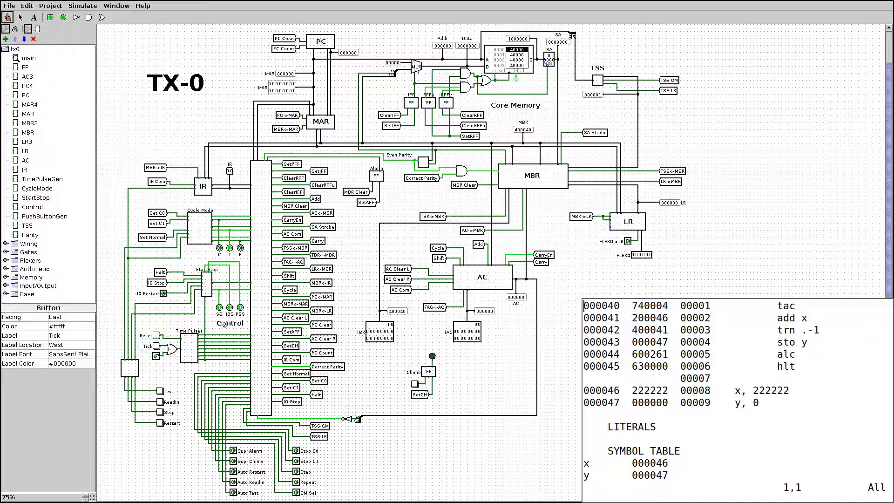
Keep ticking the clock until the transfer instruction finishes and the MAR addresses memory location 000040.
{"action": "left_click", "coordinate": [158, 347]}
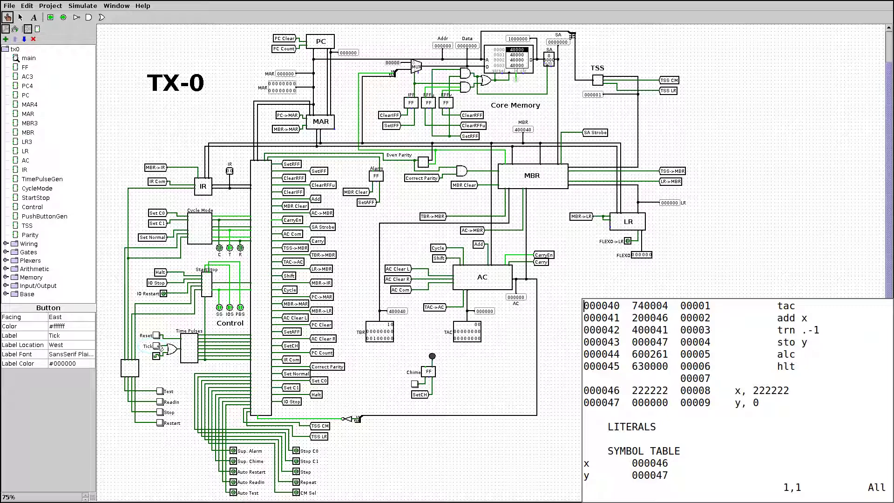
{"action": "left_click", "coordinate": [158, 347]}
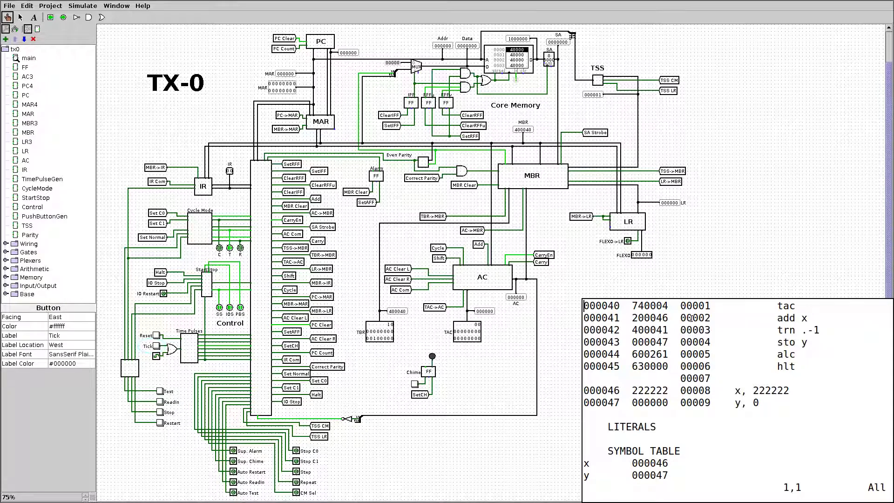
{"action": "left_click", "coordinate": [159, 349]}
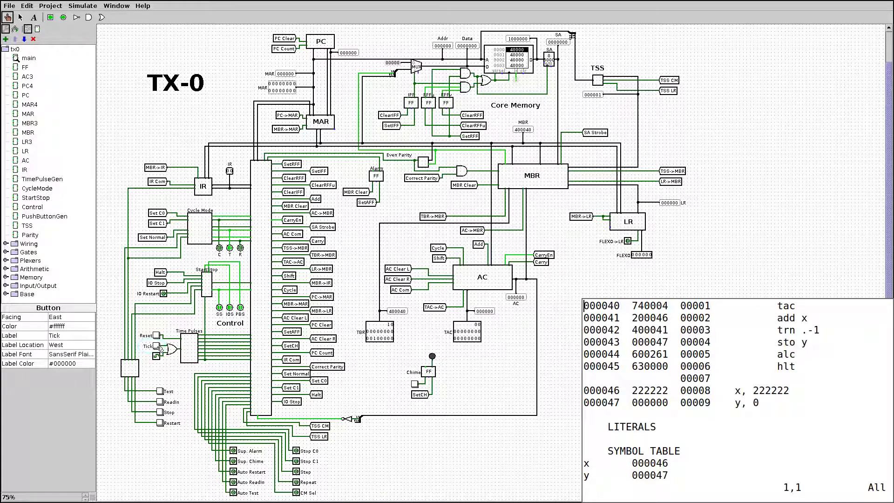
{"action": "left_click", "coordinate": [160, 349]}
{"action": "left_click", "coordinate": [158, 346]}
{"action": "left_click", "coordinate": [157, 347]}
{"action": "left_click", "coordinate": [158, 348]}
{"action": "left_click", "coordinate": [157, 347]}
{"action": "left_click", "coordinate": [157, 347]}
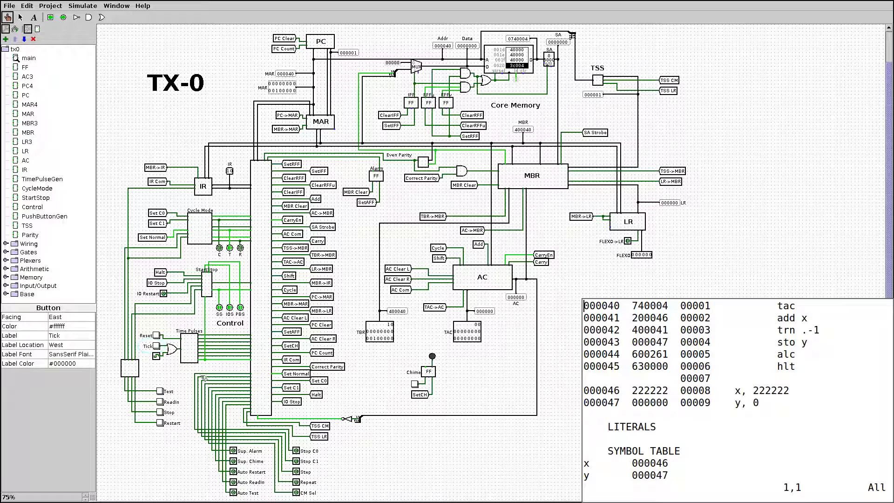
{"action": "left_click", "coordinate": [158, 347]}
Set the TAC input pin to 422021 and highlight the tac instruction's code 740004 in the listing.
{"action": "mouse_move", "coordinate": [780, 306]}
{"action": "left_mouse_down"}
{"action": "mouse_move", "coordinate": [820, 306]}
{"action": "mouse_move", "coordinate": [797, 306]}
{"action": "left_mouse_up"}
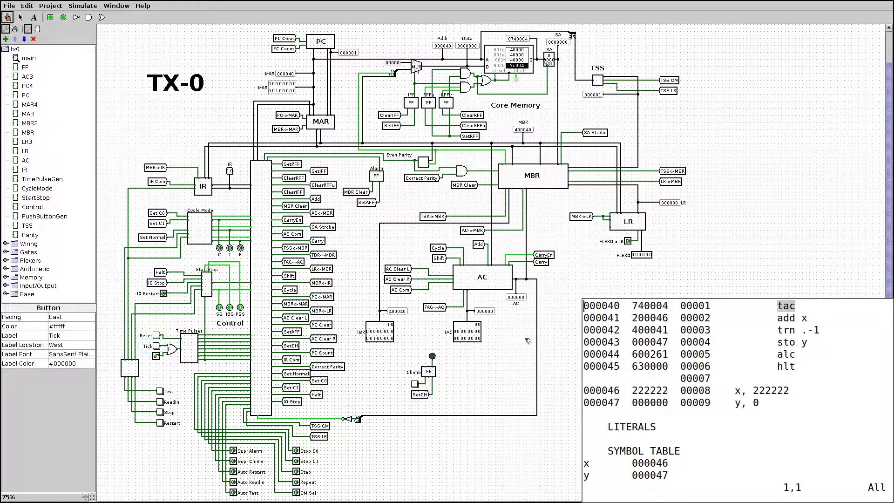
{"action": "left_click", "coordinate": [479, 327]}
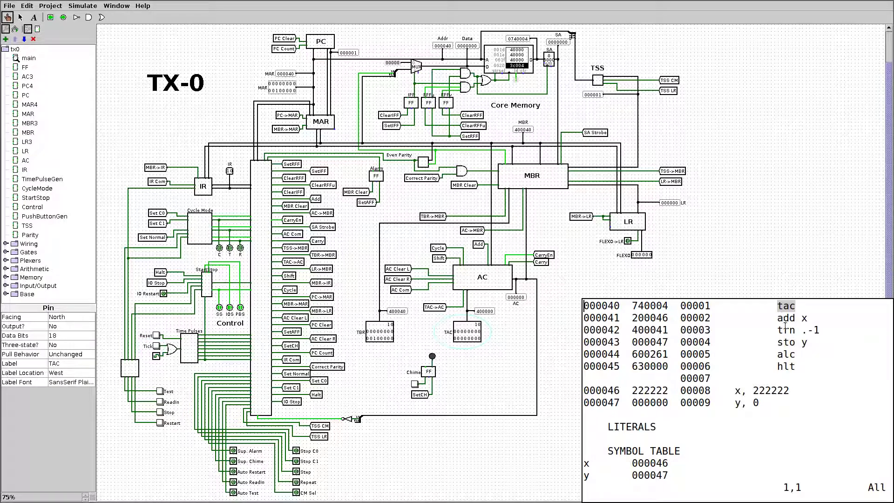
{"action": "left_click", "coordinate": [466, 332]}
{"action": "left_click", "coordinate": [471, 332]}
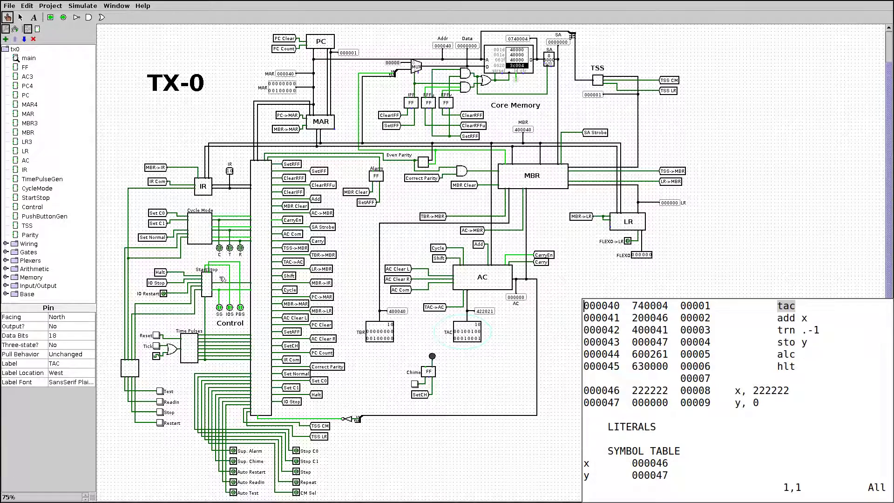
{"action": "left_click_drag", "start_coordinate": [634, 306], "coordinate": [669, 305]}
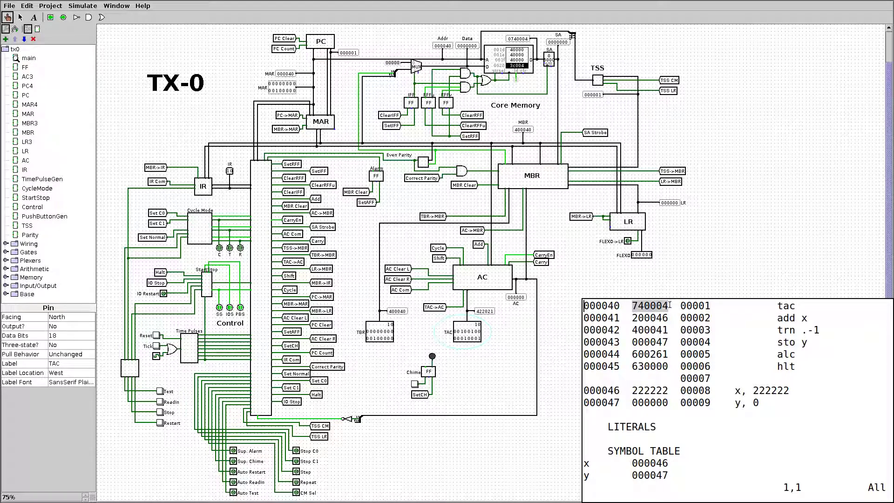
Tick the clock through the core memory read until the instruction word at address 000040 reaches the MBR.
{"action": "left_click", "coordinate": [157, 346]}
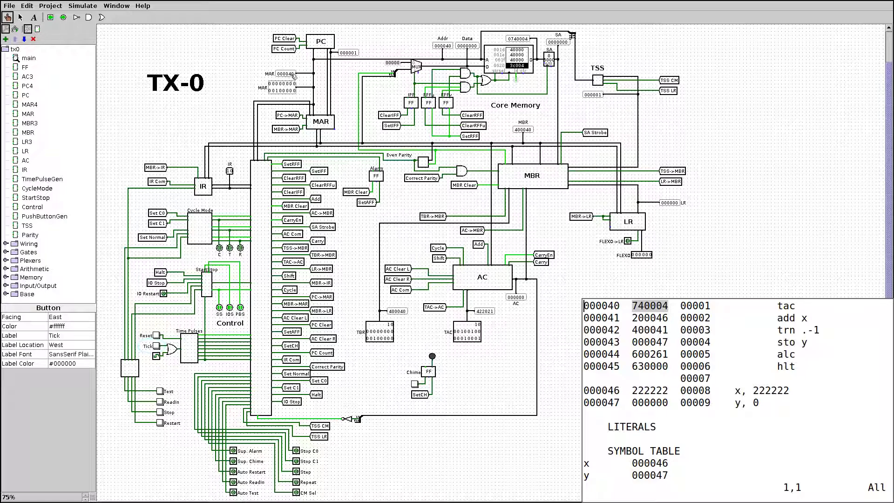
{"action": "left_click", "coordinate": [157, 347]}
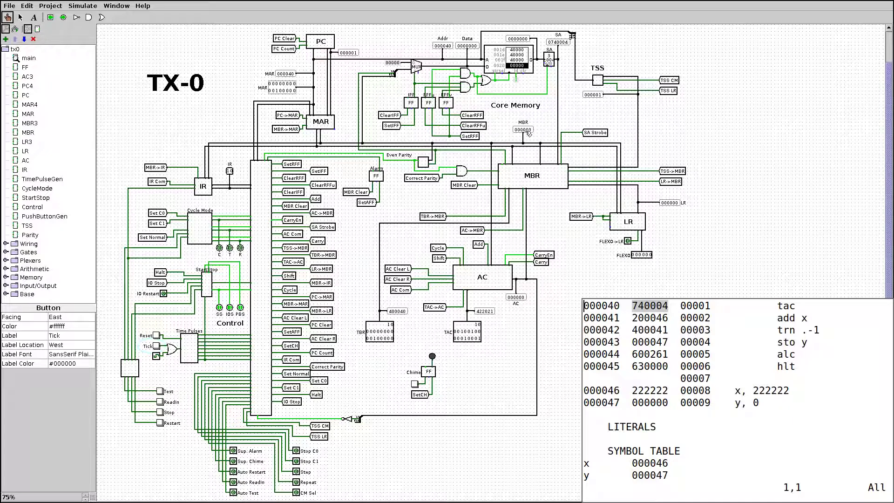
{"action": "left_click", "coordinate": [157, 347]}
{"action": "left_click", "coordinate": [159, 349]}
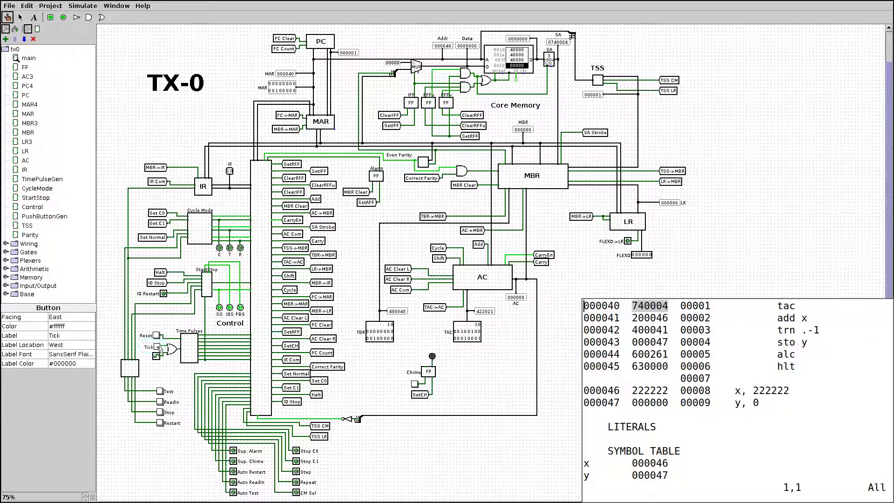
{"action": "left_click", "coordinate": [159, 348]}
{"action": "left_click", "coordinate": [157, 345]}
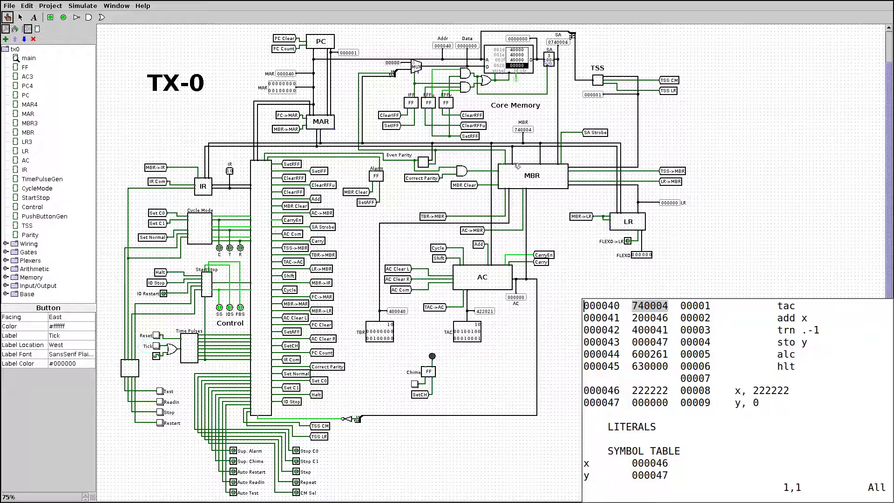
Tick the clock until the tac instruction is written back to core and loaded into the IR and MAR.
{"action": "left_click", "coordinate": [158, 347]}
{"action": "left_click", "coordinate": [159, 349]}
{"action": "left_click", "coordinate": [156, 348]}
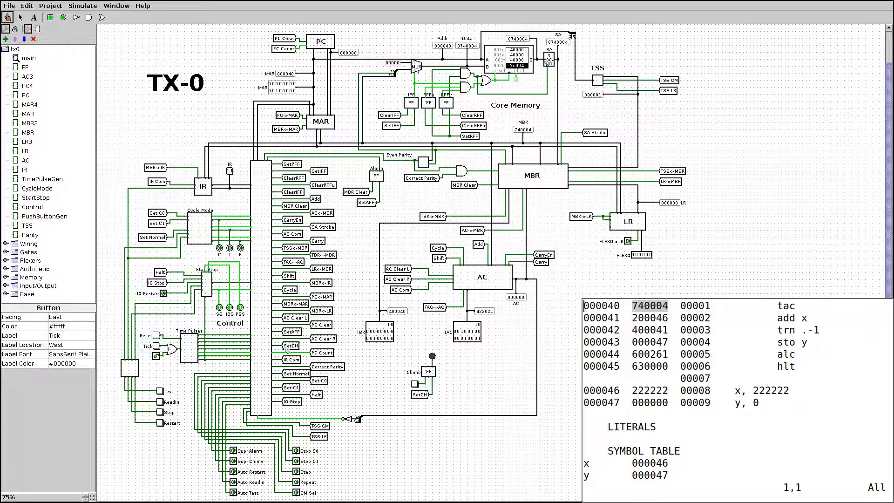
{"action": "left_click", "coordinate": [156, 345]}
{"action": "left_click", "coordinate": [157, 346]}
{"action": "left_click", "coordinate": [157, 348]}
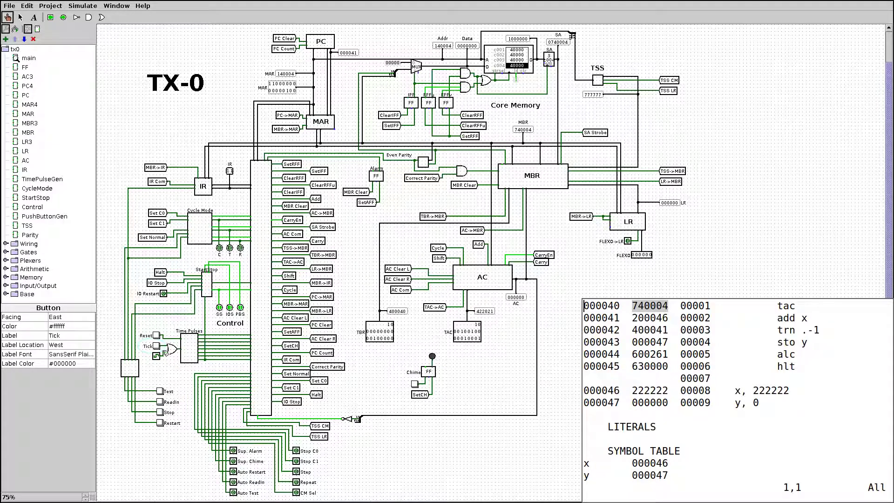
Check the trn .-1 line in the listing and tick the clock until the TAC word is transferred into the AC.
{"action": "left_click", "coordinate": [157, 346]}
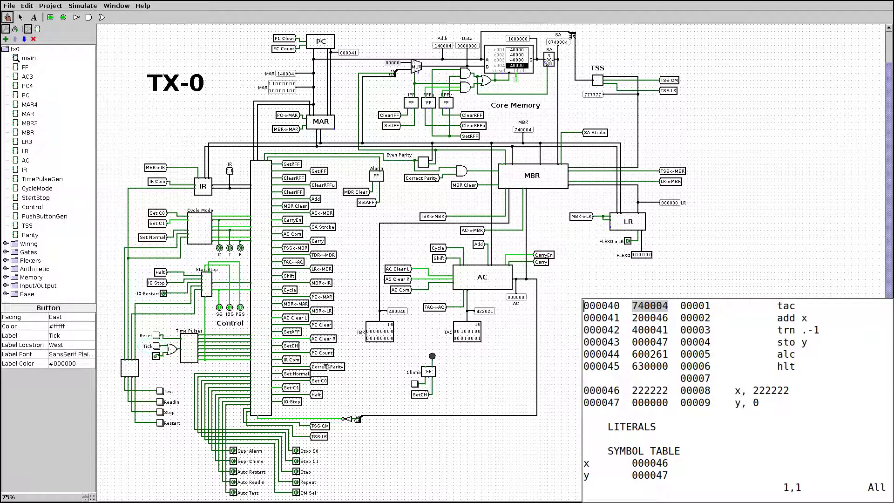
{"action": "left_click", "coordinate": [158, 347]}
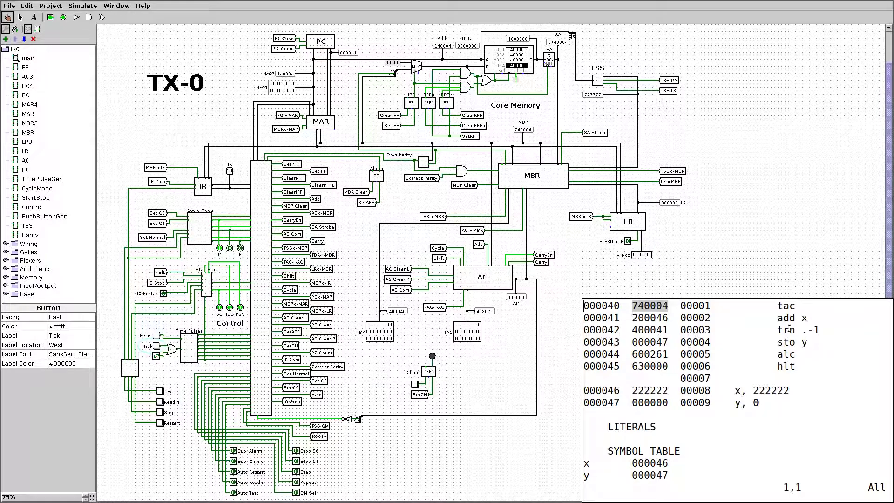
{"action": "left_click_drag", "start_coordinate": [778, 330], "coordinate": [820, 332]}
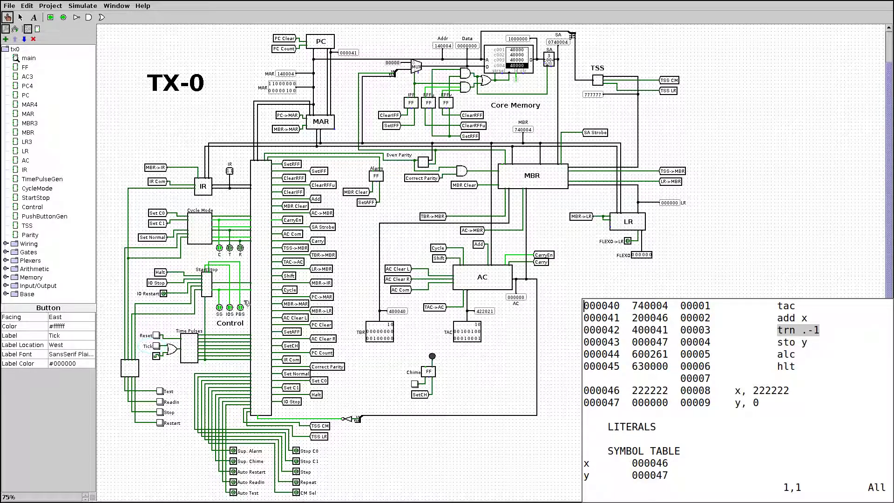
{"action": "left_click", "coordinate": [785, 330]}
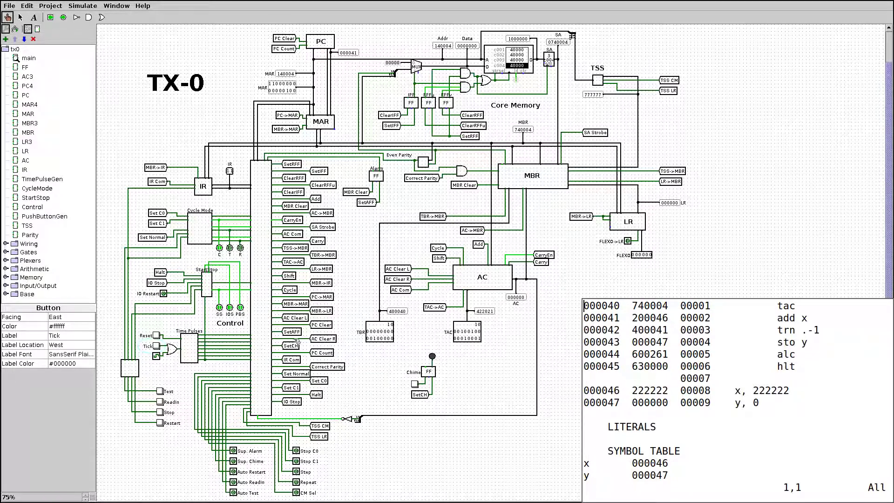
{"action": "left_click", "coordinate": [158, 347]}
{"action": "left_click", "coordinate": [157, 346]}
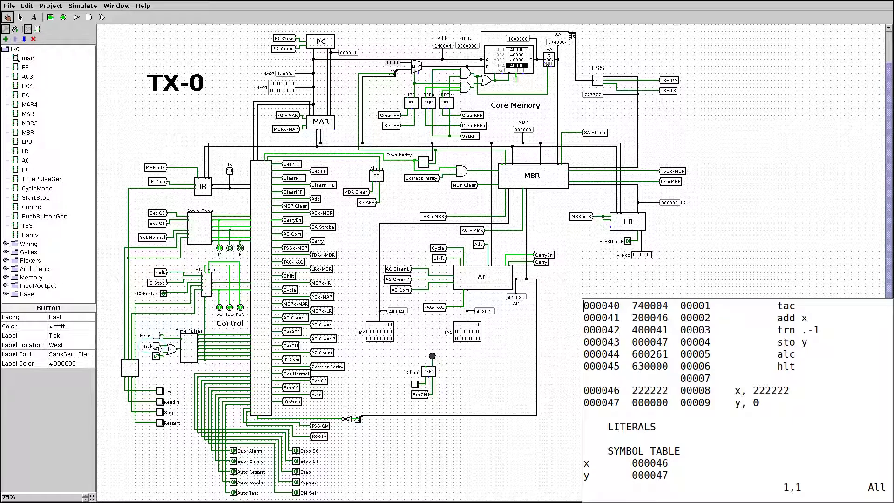
{"action": "left_click", "coordinate": [157, 349]}
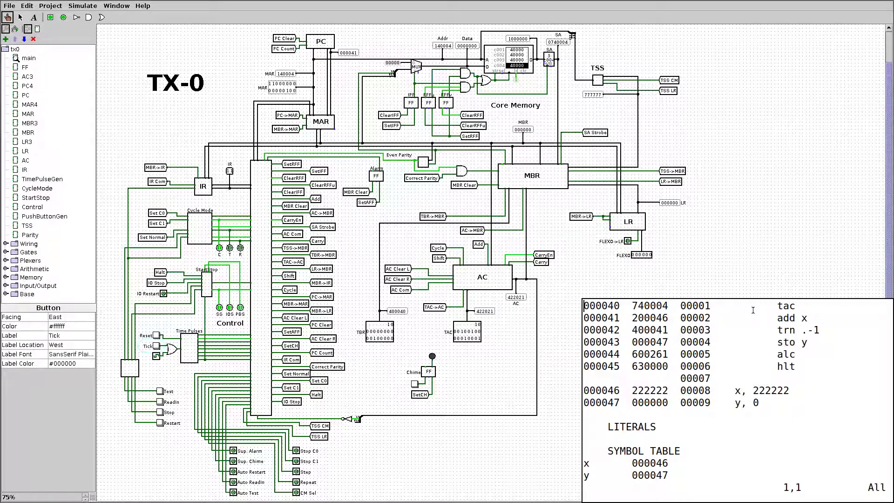
Tick the clock through the rest of the tac instruction until the MAR holds the next address, 000041.
{"action": "left_click", "coordinate": [158, 347]}
{"action": "left_click", "coordinate": [158, 347]}
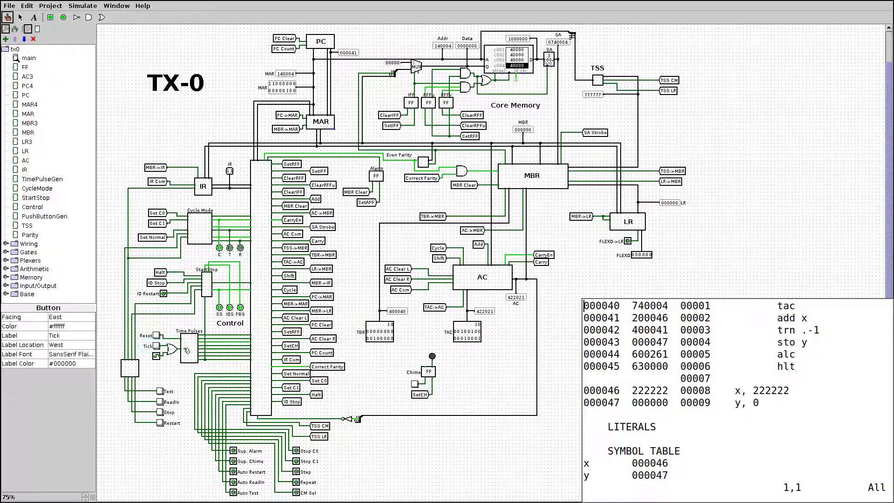
{"action": "left_click", "coordinate": [159, 346]}
{"action": "left_click", "coordinate": [160, 347]}
{"action": "left_click", "coordinate": [159, 346]}
{"action": "left_click", "coordinate": [159, 347]}
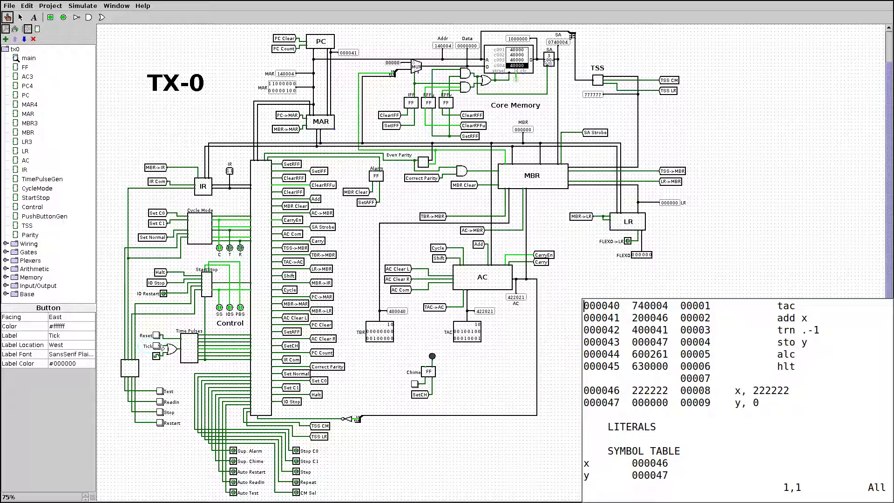
{"action": "left_click", "coordinate": [160, 346]}
{"action": "left_click", "coordinate": [159, 347]}
{"action": "left_click", "coordinate": [159, 346]}
{"action": "left_click", "coordinate": [160, 347]}
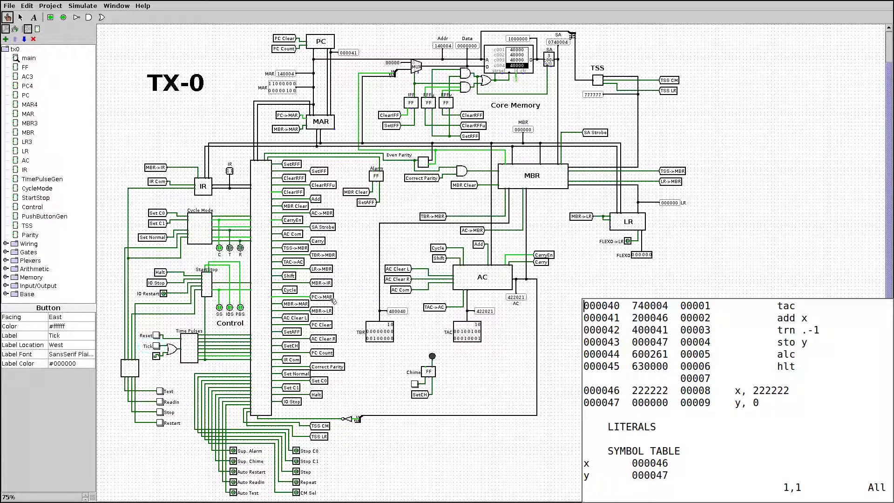
{"action": "left_click", "coordinate": [157, 347]}
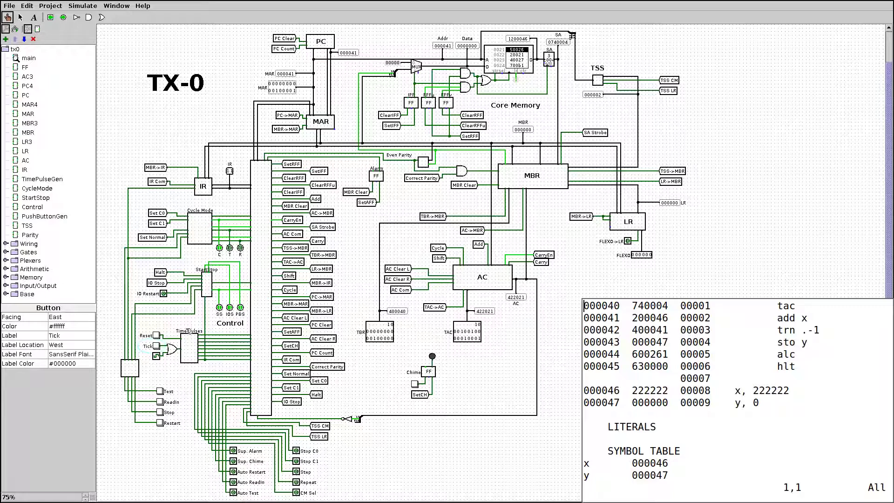
Highlight the add x line in the listing and tick the clock until the add instruction is fetched and the MAR holds 000046.
{"action": "left_click", "coordinate": [158, 350]}
{"action": "left_click", "coordinate": [157, 347]}
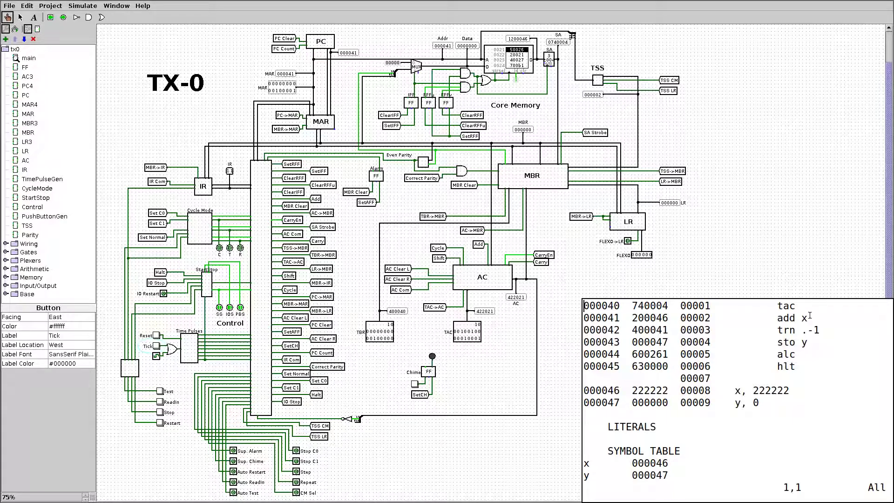
{"action": "left_click_drag", "start_coordinate": [803, 318], "coordinate": [632, 318]}
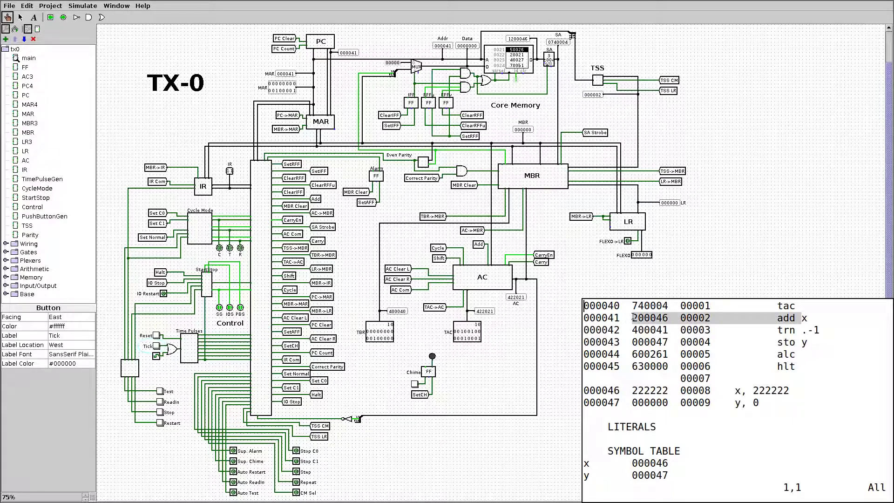
{"action": "left_click", "coordinate": [157, 346]}
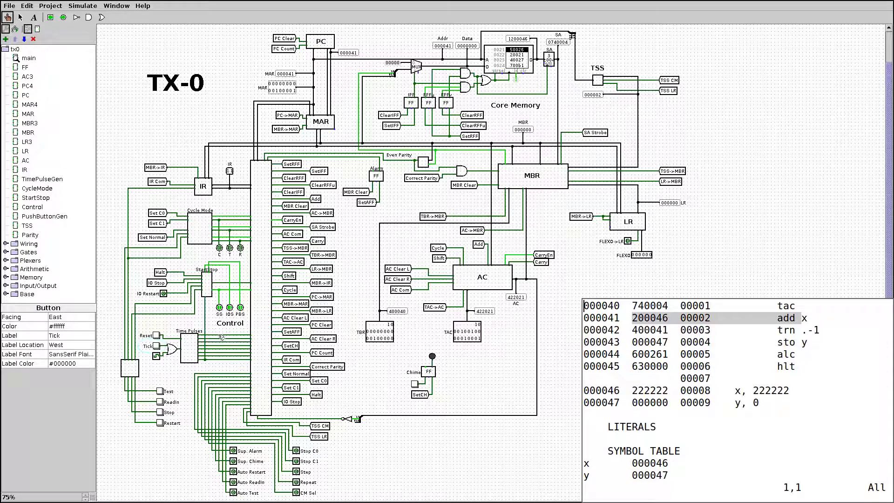
{"action": "left_click", "coordinate": [157, 347]}
{"action": "left_click", "coordinate": [158, 348]}
{"action": "left_click", "coordinate": [158, 347]}
{"action": "left_click", "coordinate": [158, 348]}
{"action": "left_click", "coordinate": [158, 348]}
{"action": "left_click", "coordinate": [157, 348]}
{"action": "left_click", "coordinate": [158, 348]}
{"action": "left_click", "coordinate": [158, 348]}
{"action": "left_click", "coordinate": [158, 348]}
{"action": "left_click", "coordinate": [158, 348]}
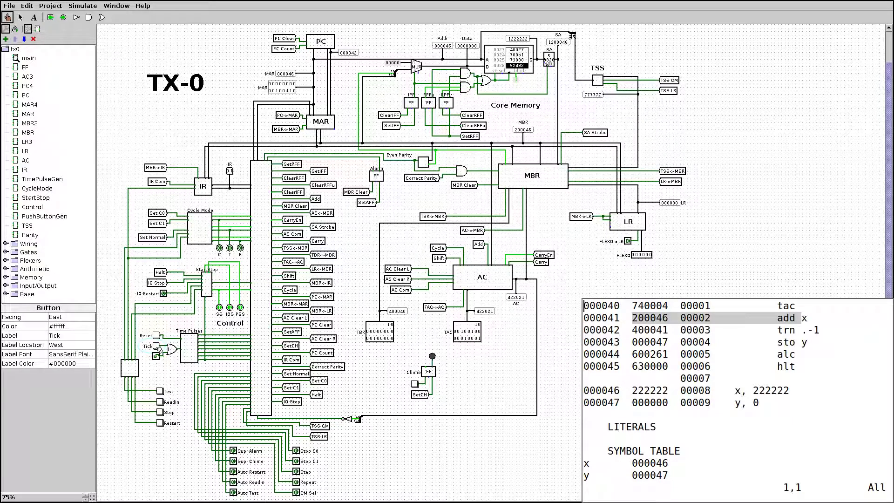
Tick the clock through the core read at address 000046 until operand x, 222222, reaches the MBR.
{"action": "left_click", "coordinate": [158, 348]}
{"action": "left_click", "coordinate": [159, 346]}
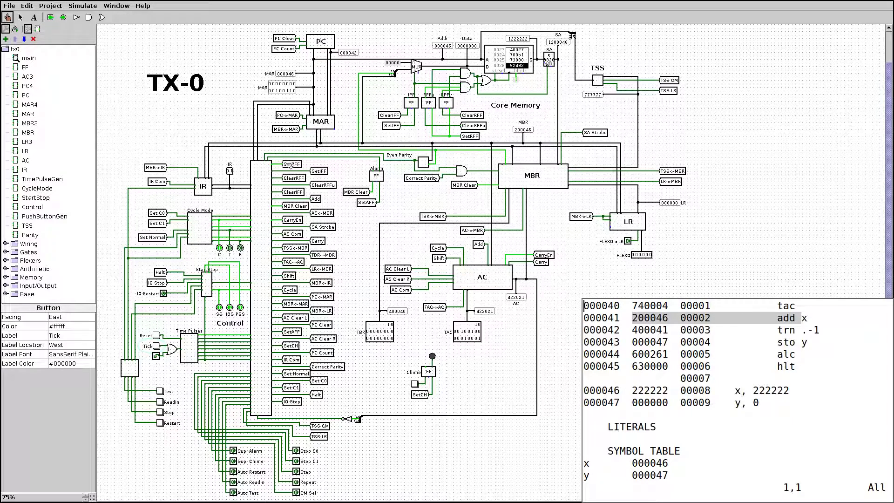
{"action": "left_click", "coordinate": [159, 347]}
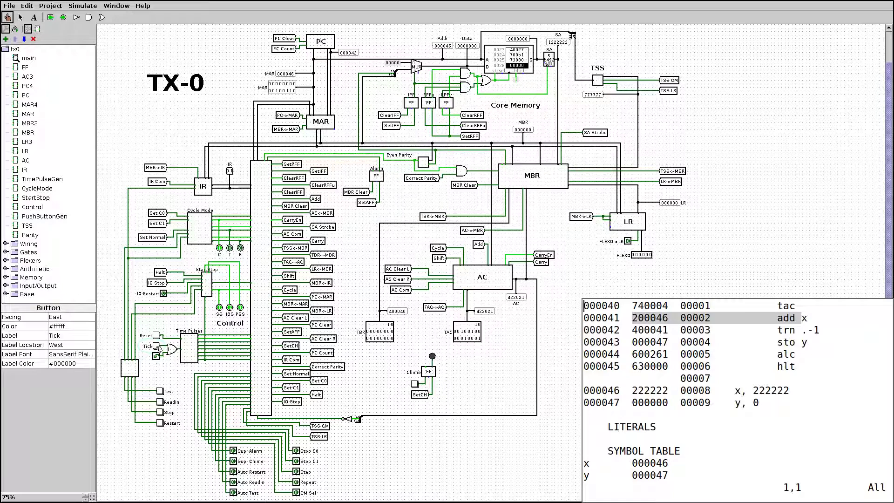
{"action": "left_click", "coordinate": [157, 347]}
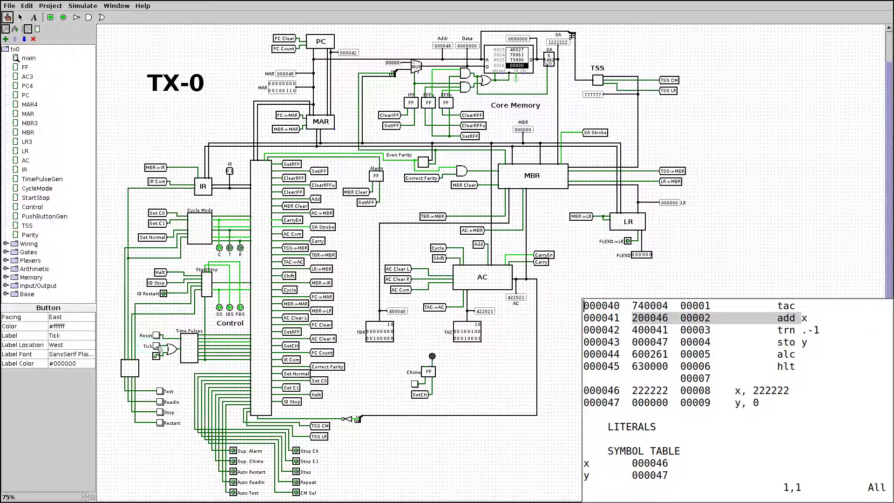
{"action": "left_click", "coordinate": [157, 347]}
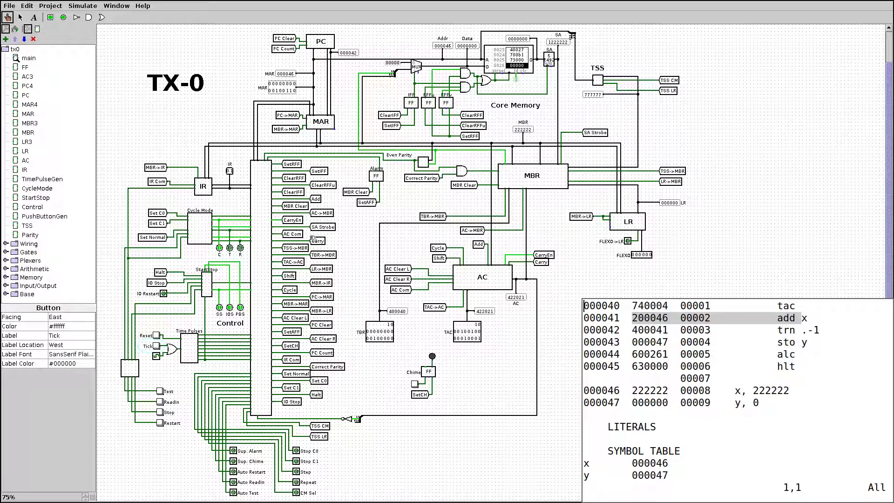
Tick the clock until the operand is written back to core and the partial sum of the add is in the AC.
{"action": "left_click", "coordinate": [157, 347]}
{"action": "left_click", "coordinate": [156, 347]}
{"action": "left_click", "coordinate": [157, 346]}
{"action": "left_click", "coordinate": [157, 347]}
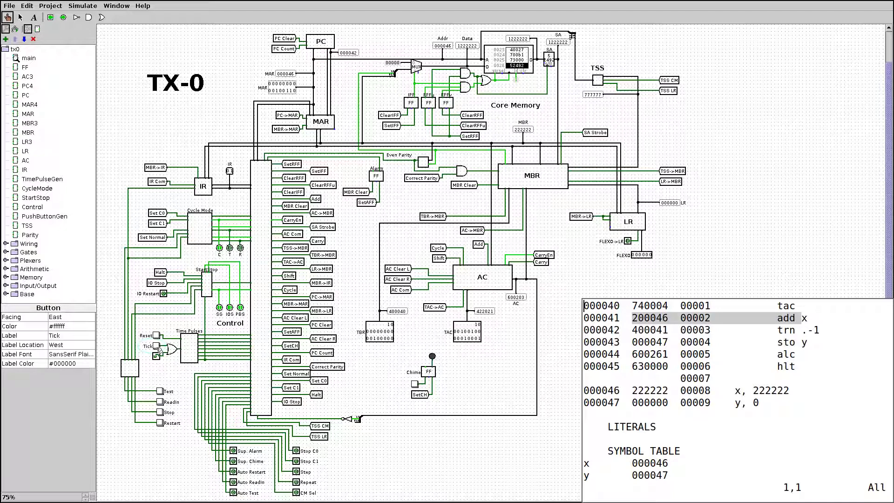
Tick the clock until the carry completes the sum in the AC and the MAR holds the next address, 000042.
{"action": "left_click", "coordinate": [157, 347]}
{"action": "left_click", "coordinate": [158, 348]}
{"action": "left_click", "coordinate": [158, 348]}
{"action": "left_click", "coordinate": [157, 346]}
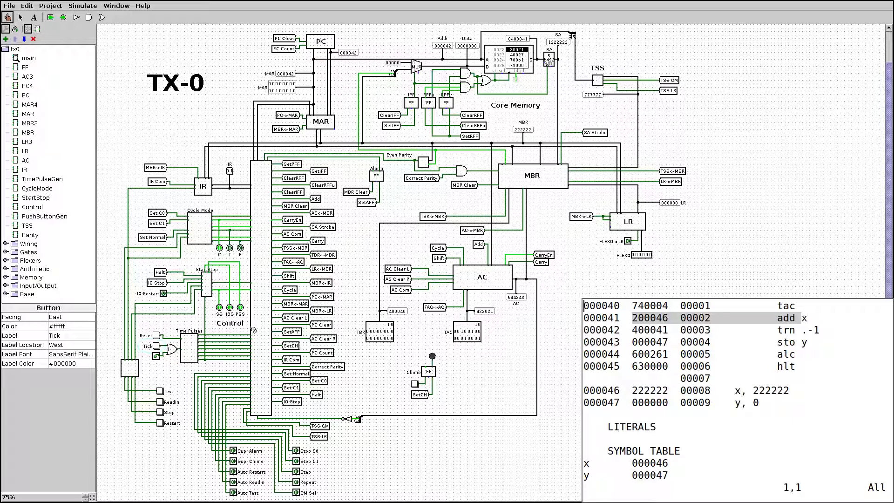
Highlight the trn .-1 line and tick the clock until the instruction word 400041 reaches the MBR.
{"action": "left_click", "coordinate": [158, 347]}
{"action": "left_click", "coordinate": [157, 347]}
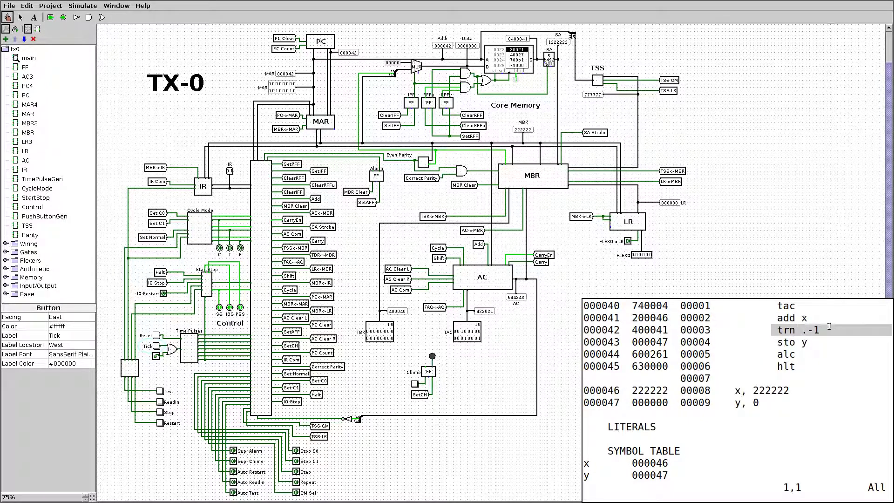
{"action": "left_click", "coordinate": [159, 347]}
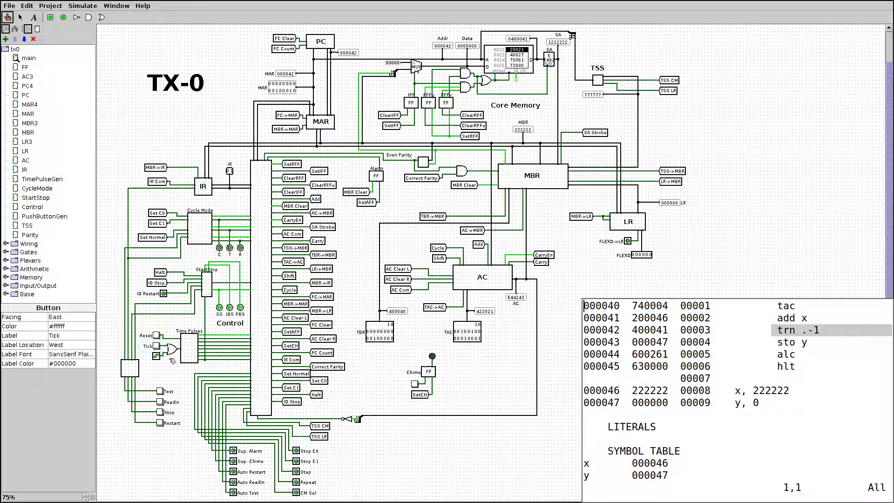
{"action": "left_click", "coordinate": [158, 347]}
{"action": "left_click", "coordinate": [159, 347]}
{"action": "left_click", "coordinate": [158, 347]}
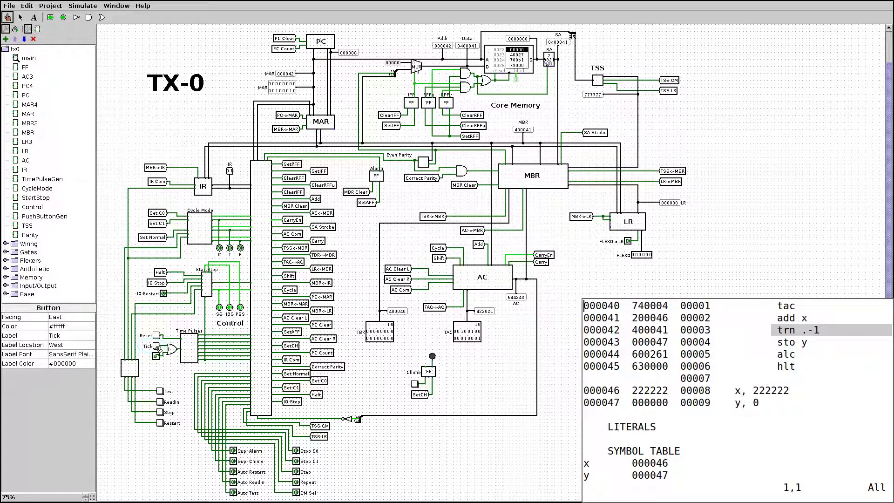
Tick the clock through the rest of the trn fetch until the jump target 000041 is loaded into the MAR.
{"action": "left_click", "coordinate": [158, 348]}
{"action": "left_click", "coordinate": [158, 347]}
{"action": "left_click", "coordinate": [158, 347]}
{"action": "left_click", "coordinate": [158, 348]}
{"action": "left_click", "coordinate": [158, 348]}
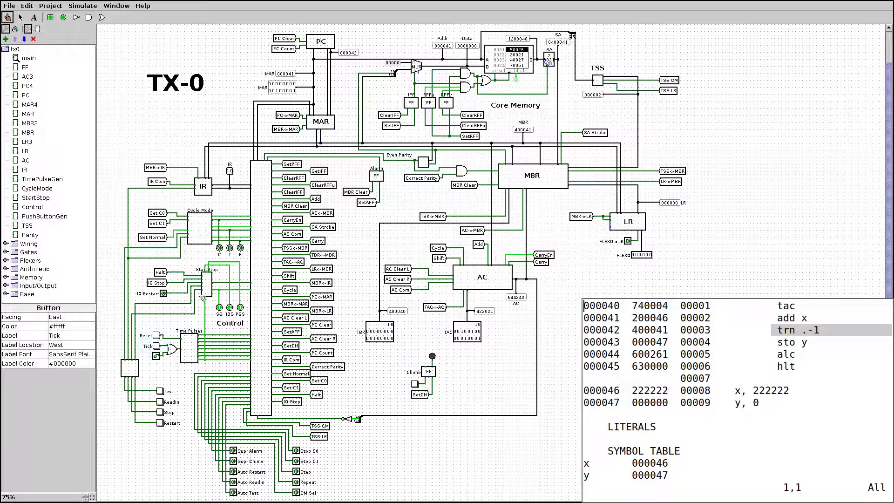
{"action": "left_click", "coordinate": [157, 348]}
{"action": "left_click", "coordinate": [157, 349]}
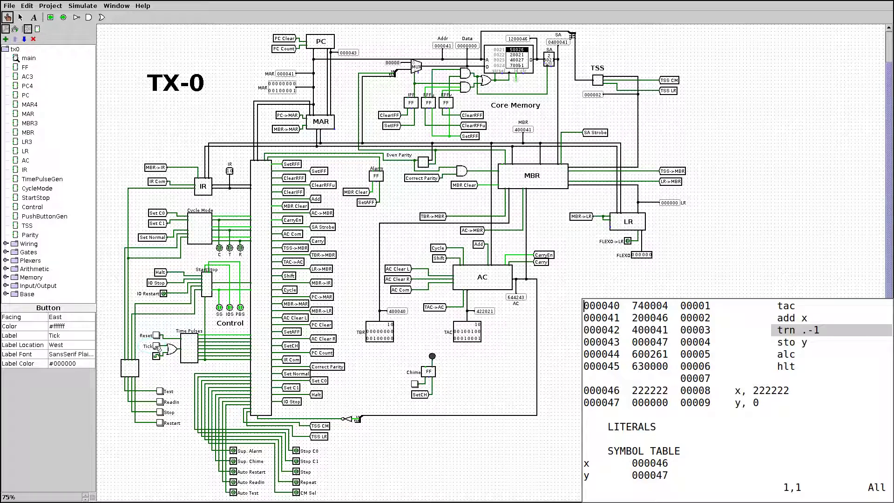
Highlight the add x line again and tick the clock through its second fetch until the MAR holds operand address 000046.
{"action": "triple_click", "coordinate": [767, 319]}
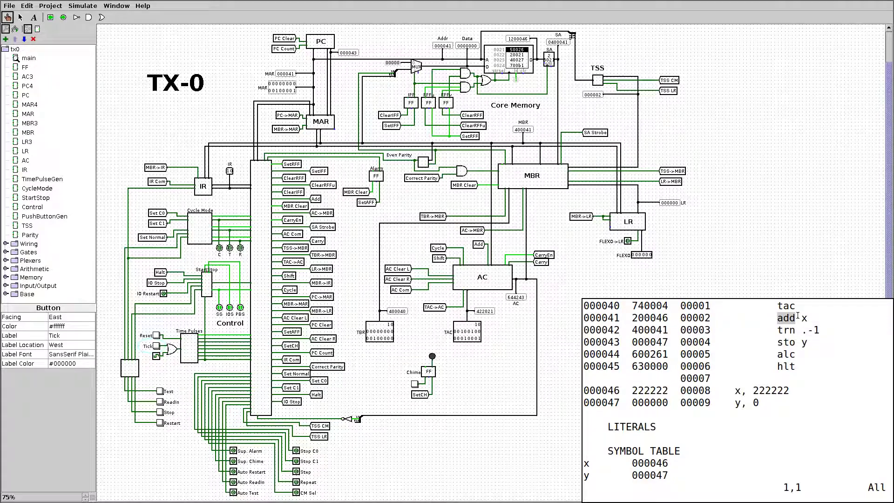
{"action": "left_click", "coordinate": [158, 347]}
{"action": "left_click", "coordinate": [158, 347]}
{"action": "left_click", "coordinate": [157, 347]}
{"action": "left_click", "coordinate": [158, 347]}
{"action": "left_click", "coordinate": [157, 347]}
{"action": "left_click", "coordinate": [157, 347]}
{"action": "left_click", "coordinate": [157, 347]}
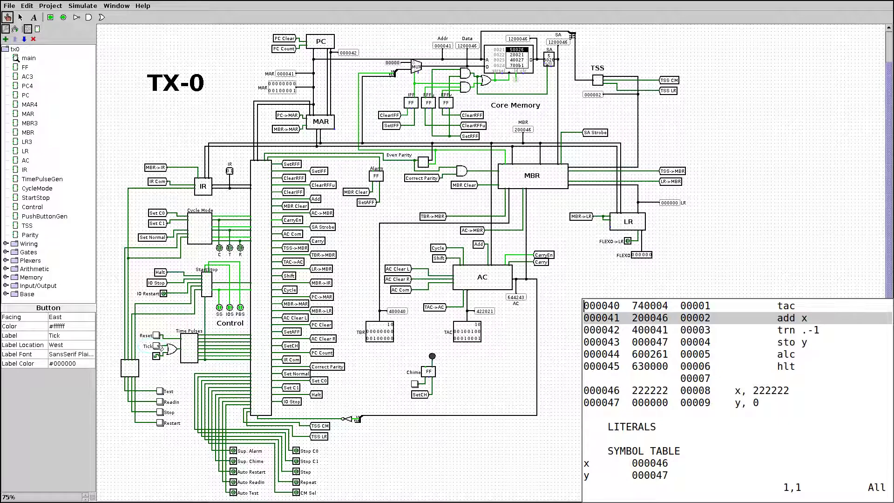
{"action": "left_click", "coordinate": [157, 347]}
{"action": "left_click", "coordinate": [157, 347]}
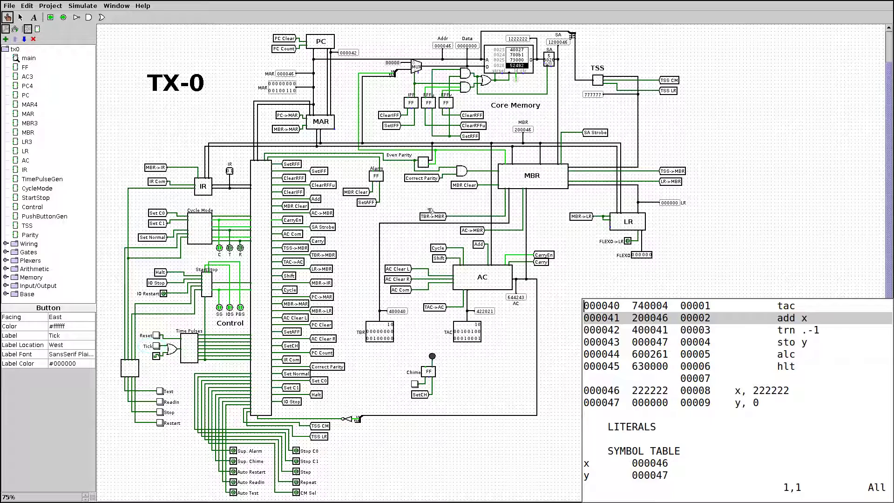
Tick the clock through the second execution of add x until the new sum is in the AC and the MAR holds 000042.
{"action": "left_click", "coordinate": [157, 347]}
{"action": "left_click", "coordinate": [157, 346]}
{"action": "left_click", "coordinate": [157, 347]}
{"action": "left_click", "coordinate": [157, 347]}
{"action": "left_click", "coordinate": [157, 347]}
{"action": "left_click", "coordinate": [157, 346]}
{"action": "left_click", "coordinate": [157, 346]}
{"action": "left_click", "coordinate": [157, 347]}
{"action": "left_click", "coordinate": [157, 347]}
{"action": "left_click", "coordinate": [157, 347]}
{"action": "left_click", "coordinate": [156, 347]}
{"action": "left_click", "coordinate": [156, 347]}
{"action": "left_click", "coordinate": [157, 347]}
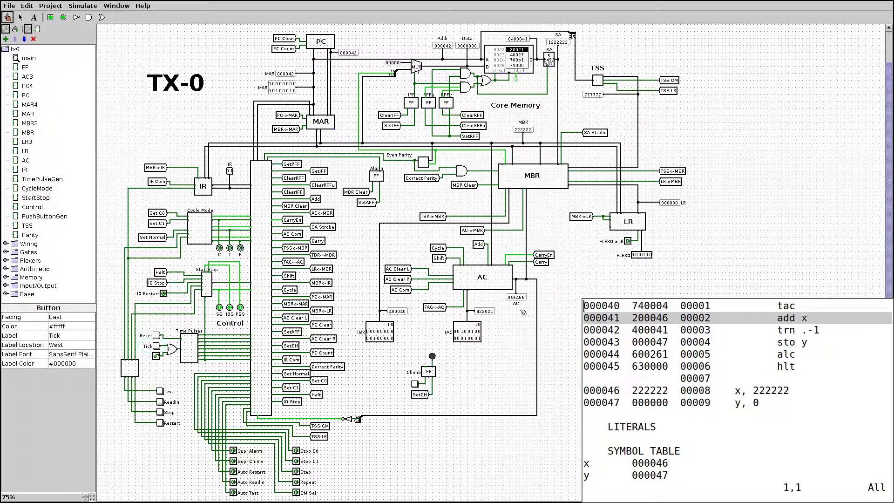
Highlight trn .-1 in the listing and tick the clock through its second fetch until the MAR holds 000041.
{"action": "left_click_drag", "start_coordinate": [777, 330], "coordinate": [821, 329]}
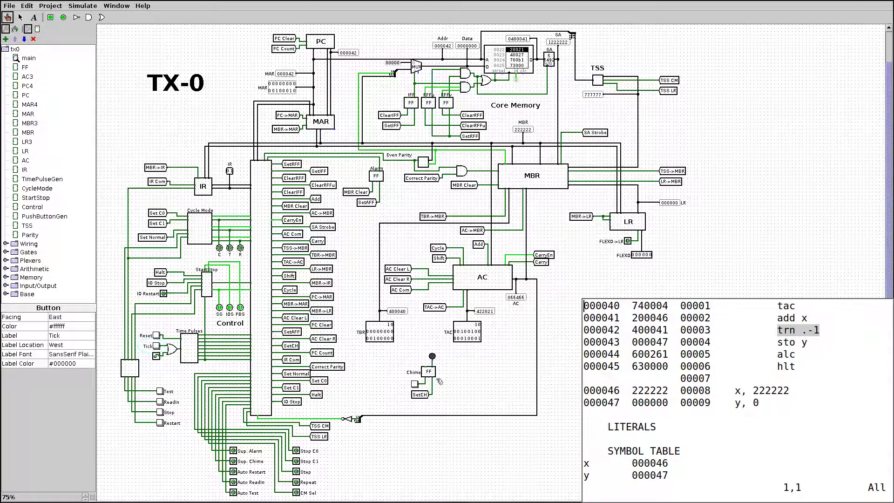
{"action": "left_click", "coordinate": [159, 349]}
{"action": "left_click", "coordinate": [159, 348]}
{"action": "left_click", "coordinate": [160, 348]}
{"action": "left_click", "coordinate": [159, 348]}
{"action": "left_click", "coordinate": [159, 348]}
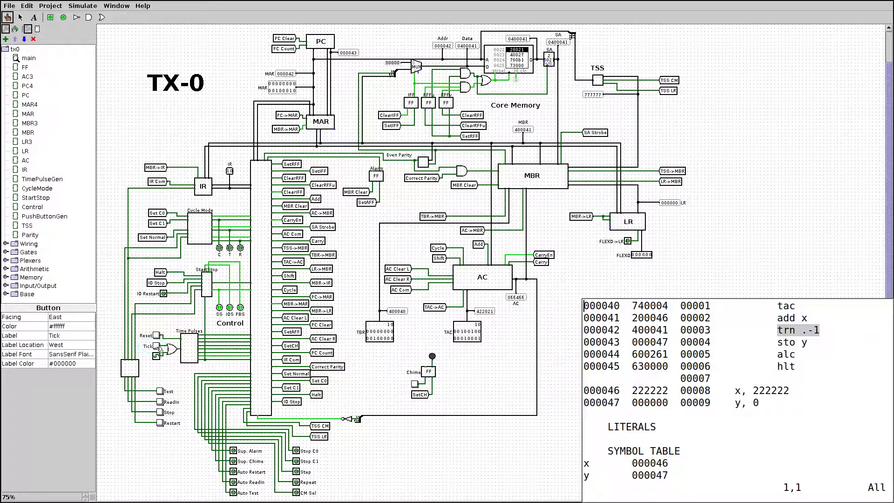
{"action": "left_click", "coordinate": [159, 349]}
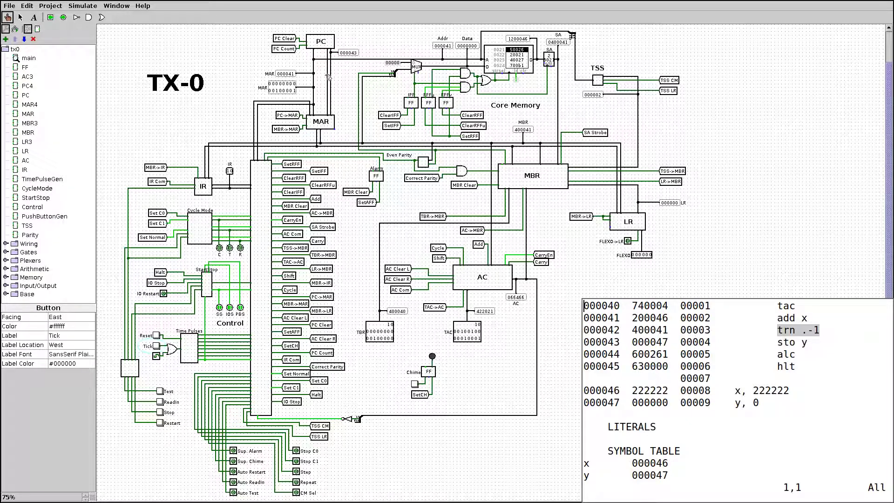
Tick the clock through the untaken trn instruction until the PC is transferred to the MAR as address 000043.
{"action": "left_click", "coordinate": [157, 347]}
{"action": "left_click", "coordinate": [157, 347]}
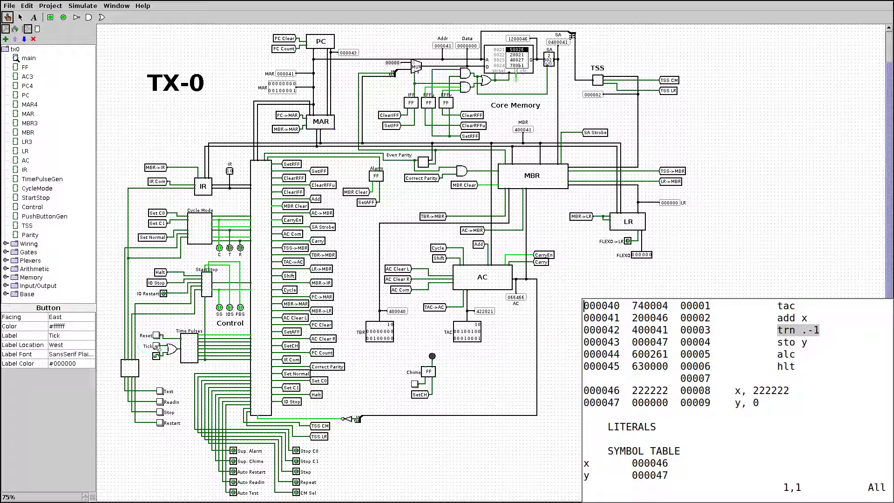
{"action": "left_click", "coordinate": [157, 348]}
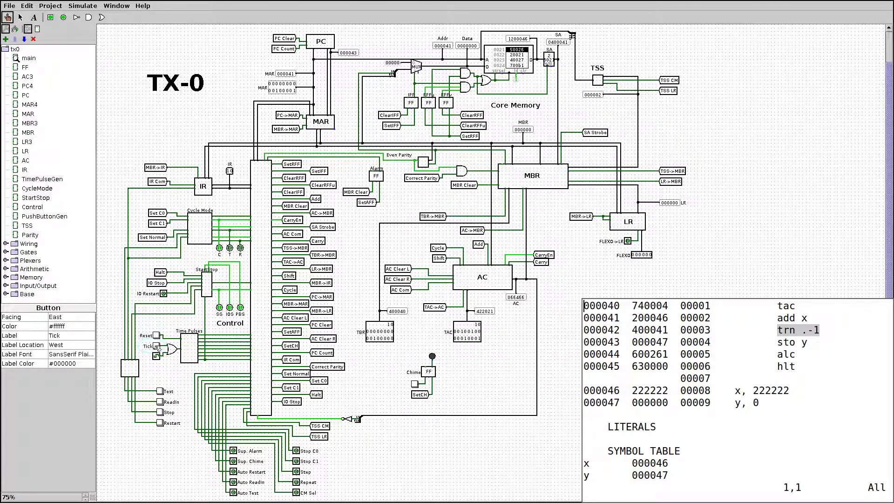
{"action": "left_click", "coordinate": [157, 348]}
{"action": "left_click", "coordinate": [157, 347]}
{"action": "left_click", "coordinate": [157, 347]}
{"action": "left_click", "coordinate": [156, 347]}
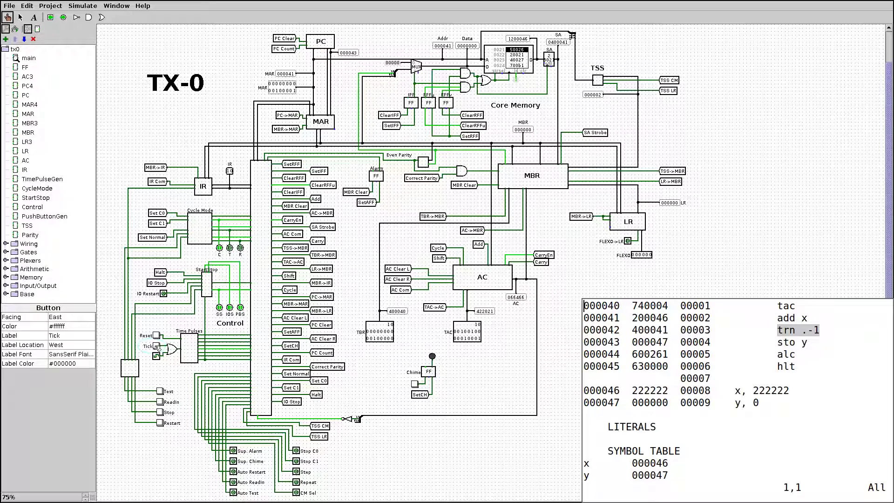
{"action": "left_click", "coordinate": [157, 347]}
{"action": "left_click", "coordinate": [156, 347]}
{"action": "left_click", "coordinate": [157, 347]}
{"action": "left_click", "coordinate": [157, 347]}
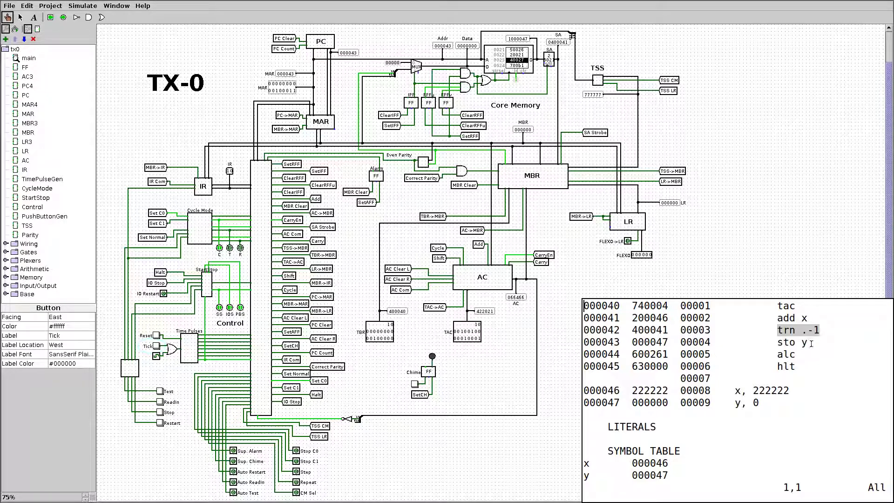
Highlight the sto y line and tick the clock until the store instruction is fetched and the MAR holds 000047.
{"action": "triple_click", "coordinate": [803, 344]}
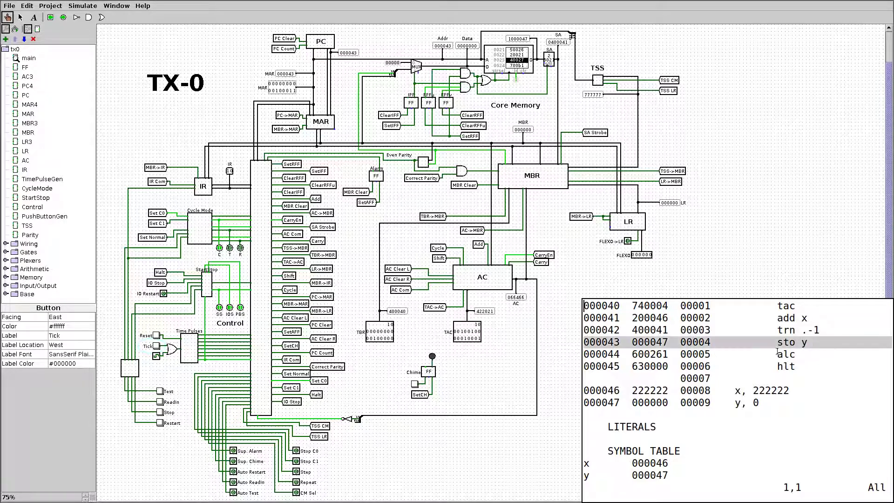
{"action": "left_click", "coordinate": [157, 347]}
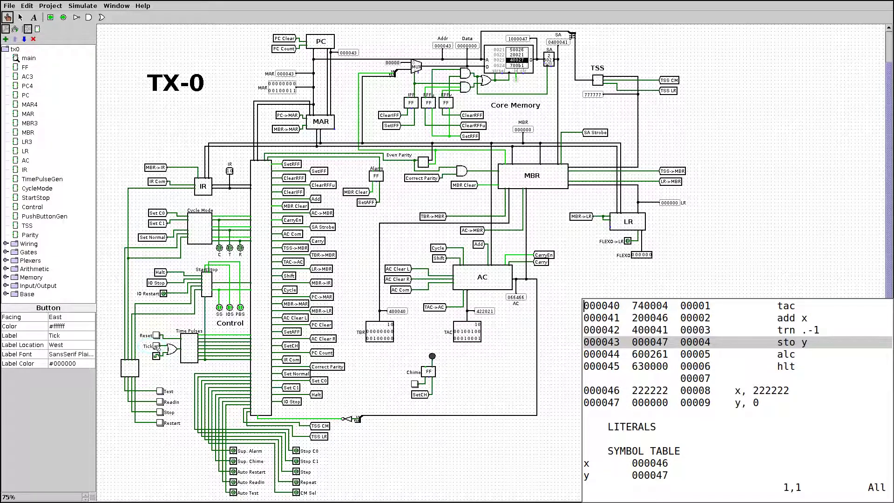
{"action": "left_click", "coordinate": [157, 347]}
{"action": "left_click", "coordinate": [157, 348]}
{"action": "left_click", "coordinate": [157, 348]}
{"action": "left_click", "coordinate": [157, 348]}
{"action": "left_click", "coordinate": [157, 347]}
{"action": "left_click", "coordinate": [157, 347]}
{"action": "left_click", "coordinate": [156, 347]}
{"action": "left_click", "coordinate": [156, 347]}
{"action": "left_click", "coordinate": [157, 347]}
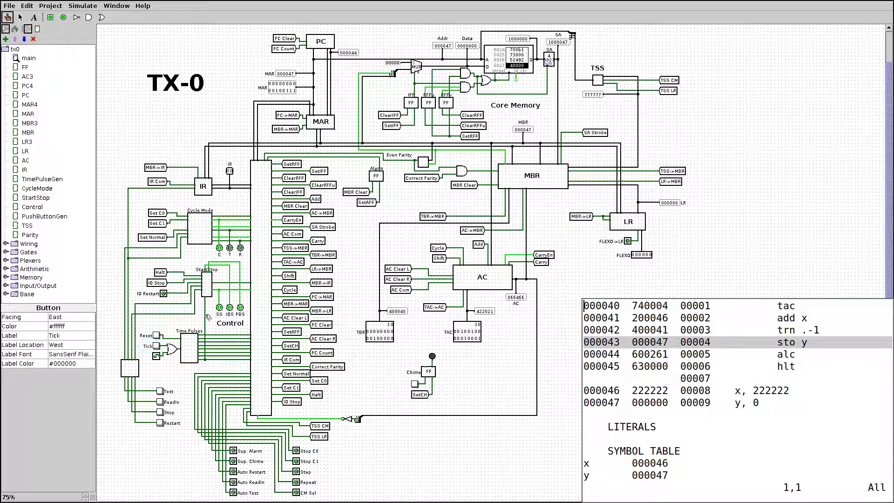
Tick the clock through the core read at address 000047 until the AC contents are copied into the MBR.
{"action": "left_click", "coordinate": [158, 346]}
{"action": "left_click", "coordinate": [157, 346]}
{"action": "left_click", "coordinate": [158, 347]}
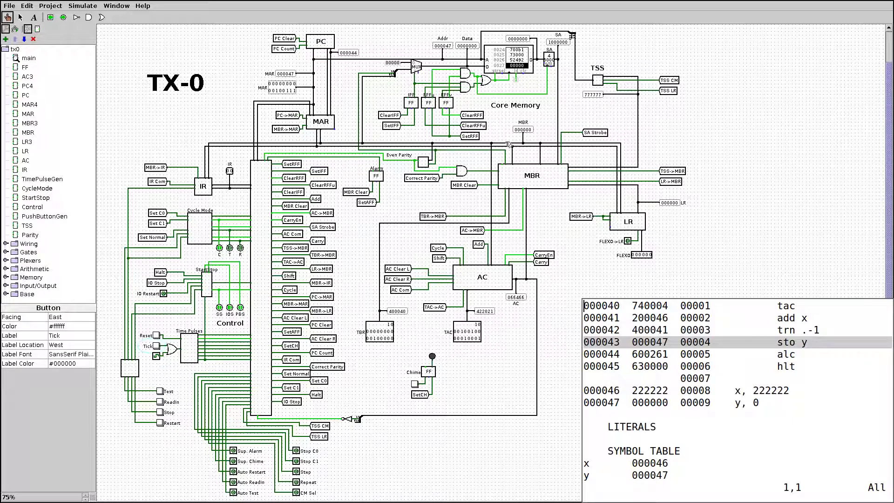
{"action": "left_click", "coordinate": [157, 346]}
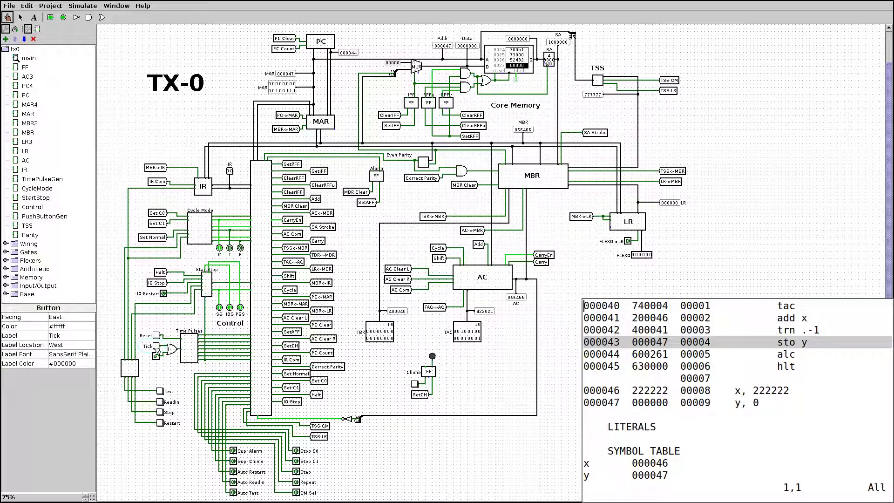
Tick the clock until the word in the MBR is written into core memory at y, address 000047.
{"action": "left_click", "coordinate": [156, 347]}
{"action": "left_click", "coordinate": [156, 348]}
{"action": "left_click", "coordinate": [158, 346]}
{"action": "left_click", "coordinate": [158, 347]}
{"action": "left_click", "coordinate": [159, 347]}
{"action": "left_click", "coordinate": [158, 347]}
{"action": "left_click", "coordinate": [158, 347]}
{"action": "left_click", "coordinate": [158, 345]}
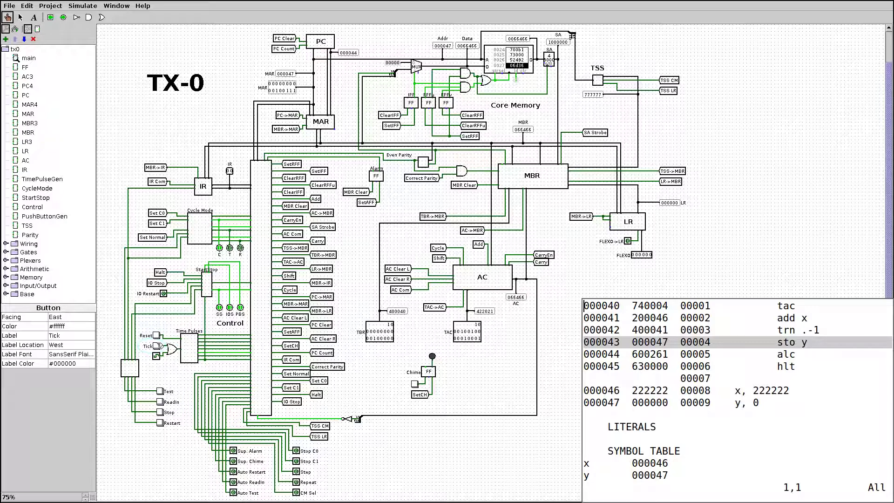
Tick the clock to finish the sto instruction until the MAR holds the next address, 000044.
{"action": "left_click", "coordinate": [159, 345]}
{"action": "left_click", "coordinate": [159, 346]}
{"action": "left_click", "coordinate": [159, 346]}
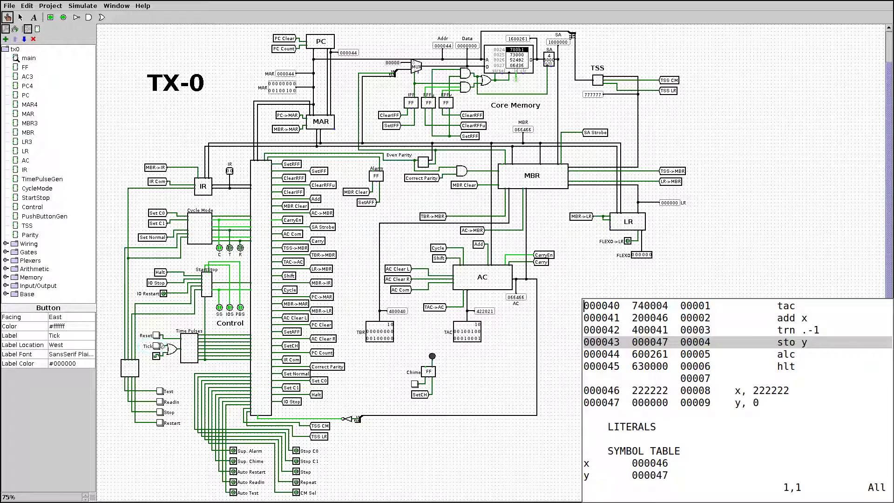
Highlight the alc line and tick the clock until the instruction is fetched and the MAR holds 000261.
{"action": "left_click", "coordinate": [584, 358]}
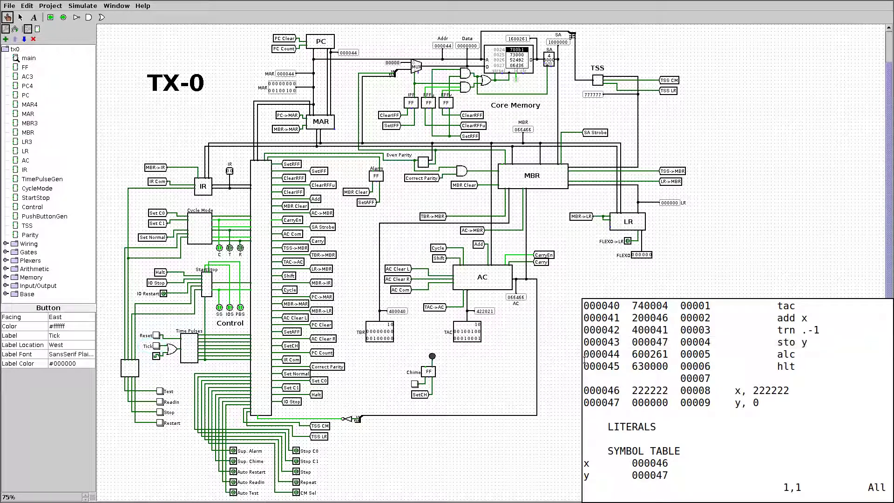
{"action": "left_click", "coordinate": [159, 347]}
{"action": "left_click", "coordinate": [159, 347]}
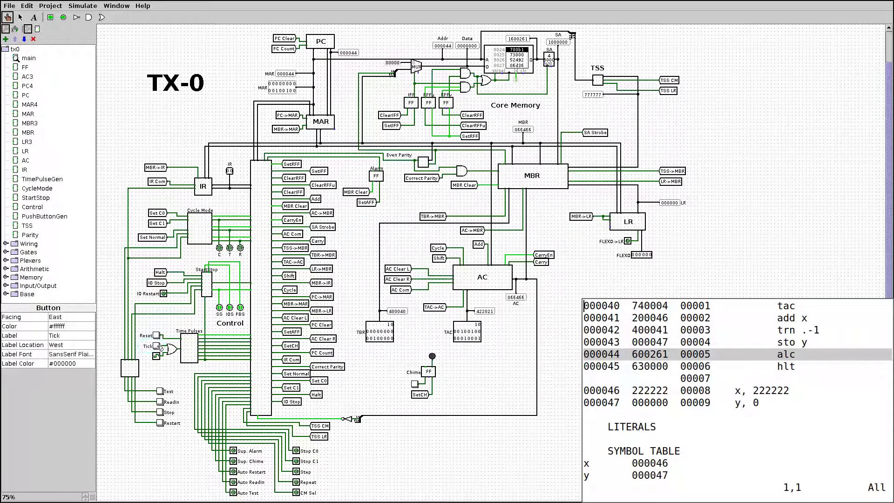
{"action": "left_click", "coordinate": [159, 347]}
{"action": "left_click", "coordinate": [159, 347]}
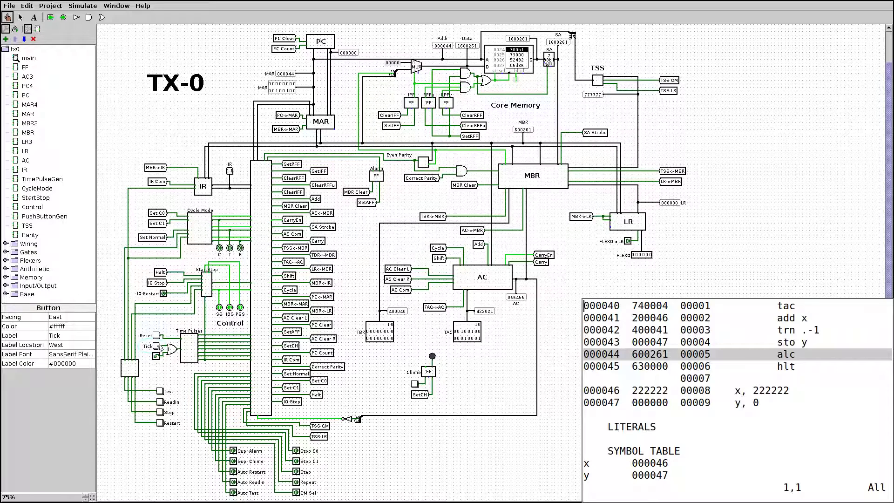
{"action": "left_click", "coordinate": [159, 347]}
{"action": "left_click", "coordinate": [160, 346]}
{"action": "left_click", "coordinate": [159, 347]}
{"action": "left_click", "coordinate": [159, 347]}
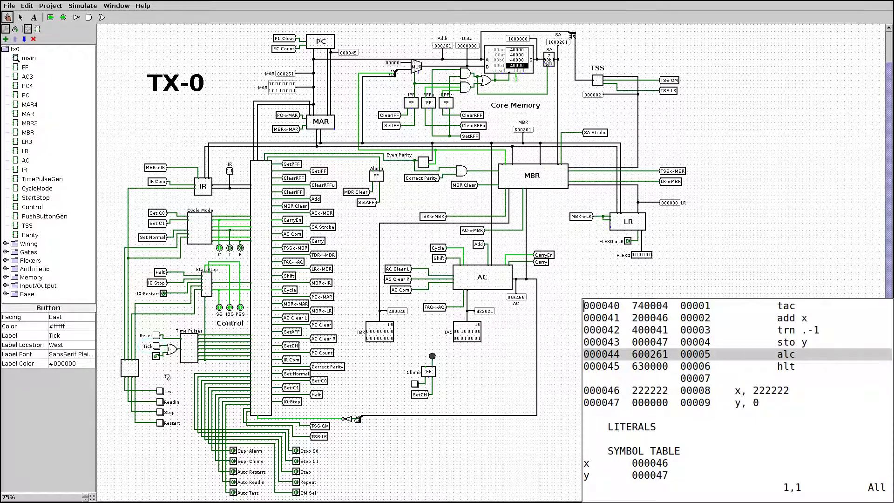
Tick the clock until the AC contents are copied into the MBR and the AC is complemented.
{"action": "left_click", "coordinate": [159, 347]}
{"action": "left_click", "coordinate": [157, 346]}
{"action": "left_click", "coordinate": [157, 346]}
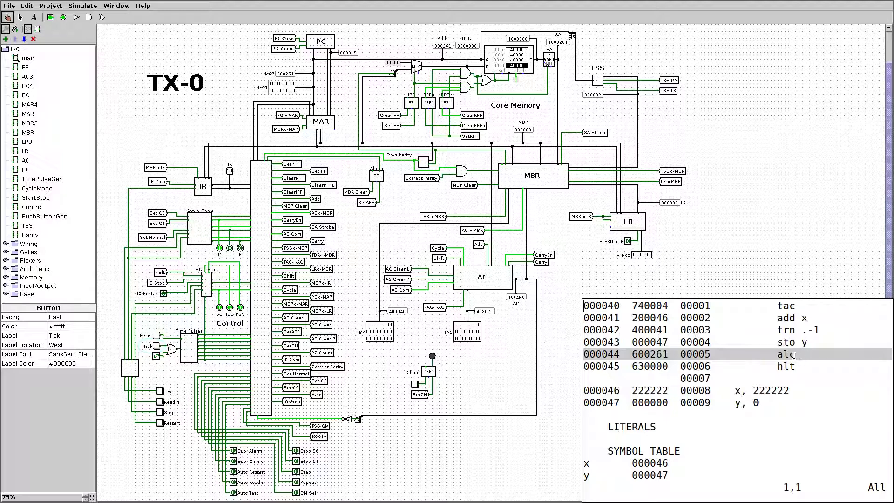
{"action": "left_click", "coordinate": [157, 346]}
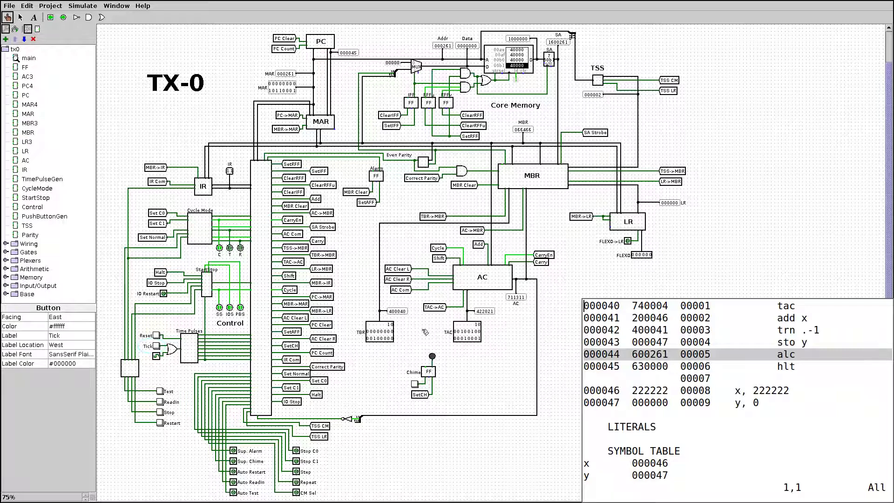
Tick the clock to finish the alc instruction until the word is in the LR and the MAR holds the next address, 000045.
{"action": "left_click", "coordinate": [159, 347]}
{"action": "left_click", "coordinate": [157, 346]}
{"action": "left_click", "coordinate": [156, 348]}
{"action": "left_click", "coordinate": [157, 347]}
{"action": "left_click", "coordinate": [159, 348]}
{"action": "left_click", "coordinate": [158, 348]}
{"action": "left_click", "coordinate": [158, 348]}
{"action": "left_click", "coordinate": [158, 348]}
{"action": "left_click", "coordinate": [158, 348]}
{"action": "left_click", "coordinate": [158, 348]}
{"action": "left_click", "coordinate": [159, 348]}
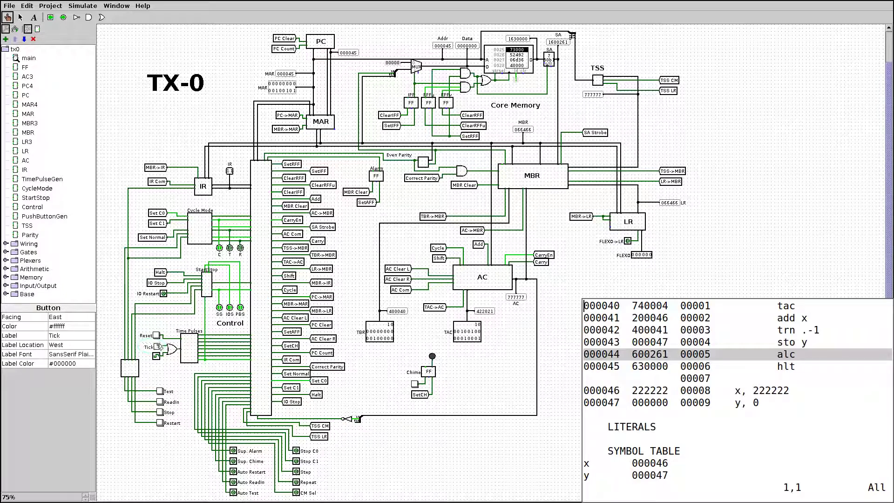
Highlight the hlt line and tick the clock until the instruction is fetched and the MAR holds 030000.
{"action": "left_click", "coordinate": [158, 348]}
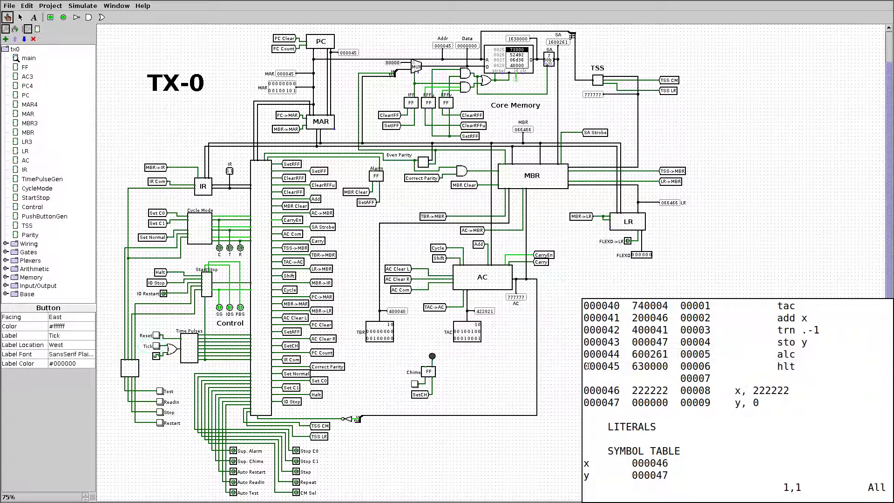
{"action": "left_click", "coordinate": [157, 346]}
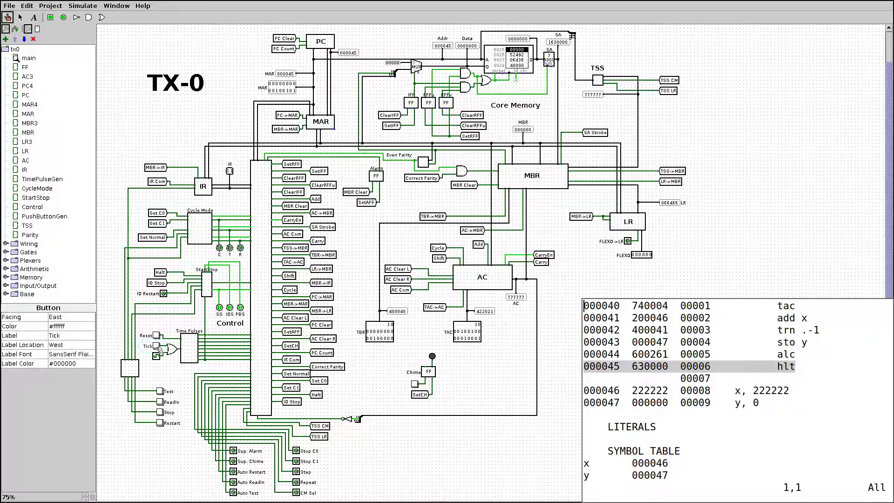
{"action": "left_click", "coordinate": [156, 347]}
{"action": "left_click", "coordinate": [156, 346]}
{"action": "left_click", "coordinate": [157, 346]}
{"action": "left_click", "coordinate": [157, 347]}
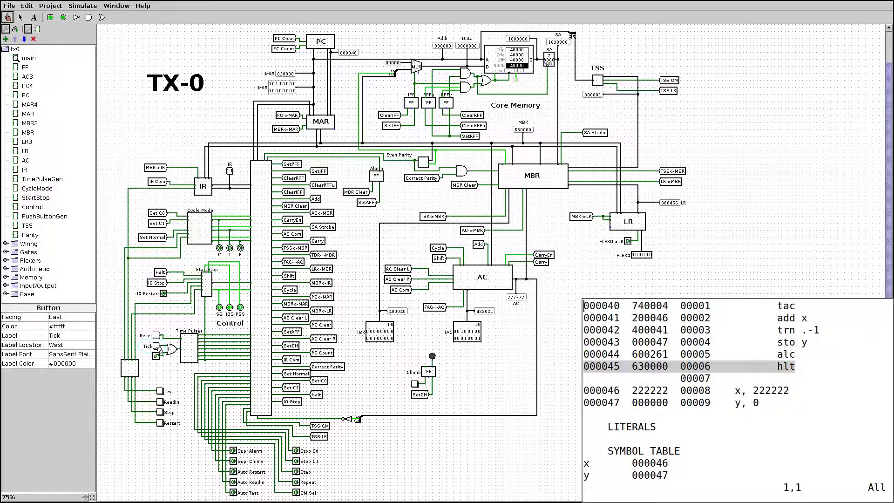
Tick the clock through the rest of the hlt instruction until the chime is set and the machine stops with 000046 in the MAR.
{"action": "left_click", "coordinate": [157, 347]}
{"action": "left_click", "coordinate": [156, 346]}
{"action": "left_click", "coordinate": [157, 348]}
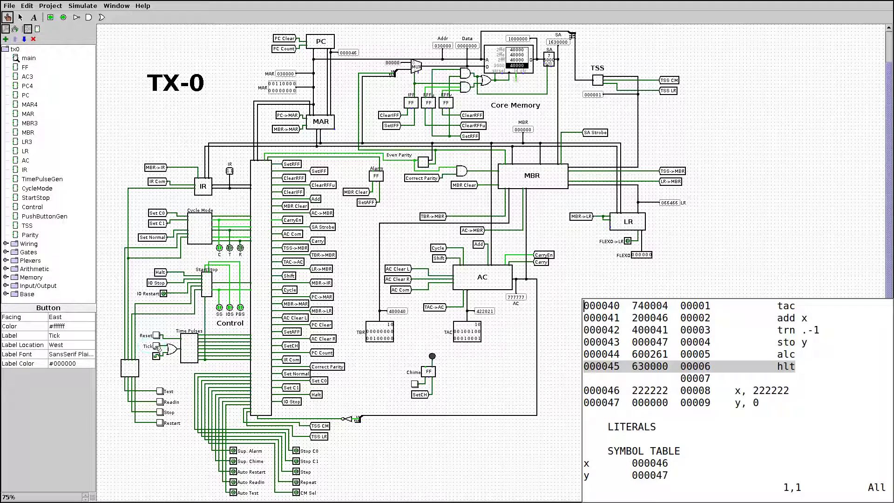
{"action": "left_click", "coordinate": [157, 348]}
{"action": "left_click", "coordinate": [157, 348]}
{"action": "left_click", "coordinate": [157, 348]}
{"action": "left_click", "coordinate": [157, 347]}
{"action": "left_click", "coordinate": [157, 347]}
{"action": "left_click", "coordinate": [157, 348]}
{"action": "left_click", "coordinate": [156, 348]}
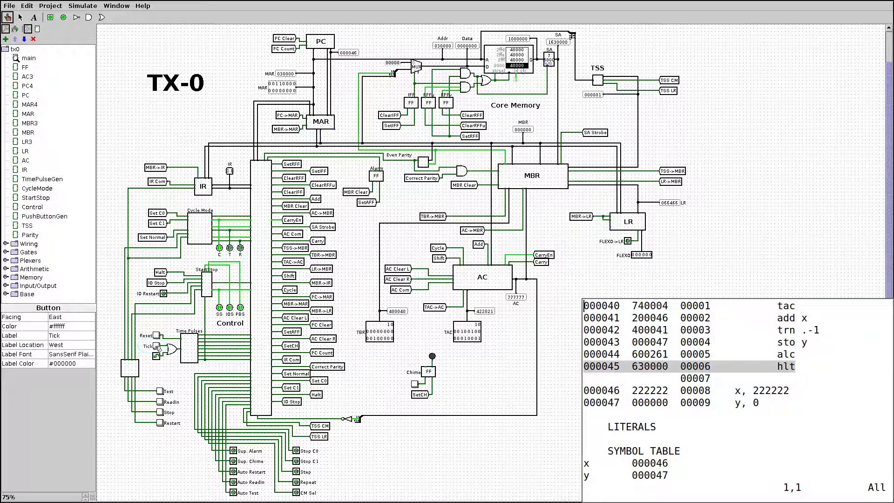
{"action": "left_click", "coordinate": [157, 348]}
{"action": "left_click", "coordinate": [158, 347]}
{"action": "left_click", "coordinate": [158, 345]}
{"action": "left_click", "coordinate": [158, 346]}
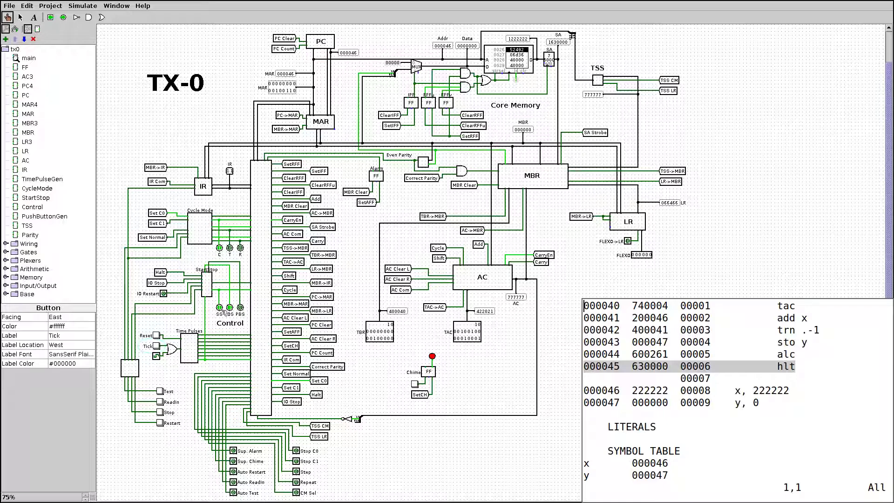
{"action": "left_click", "coordinate": [157, 354]}
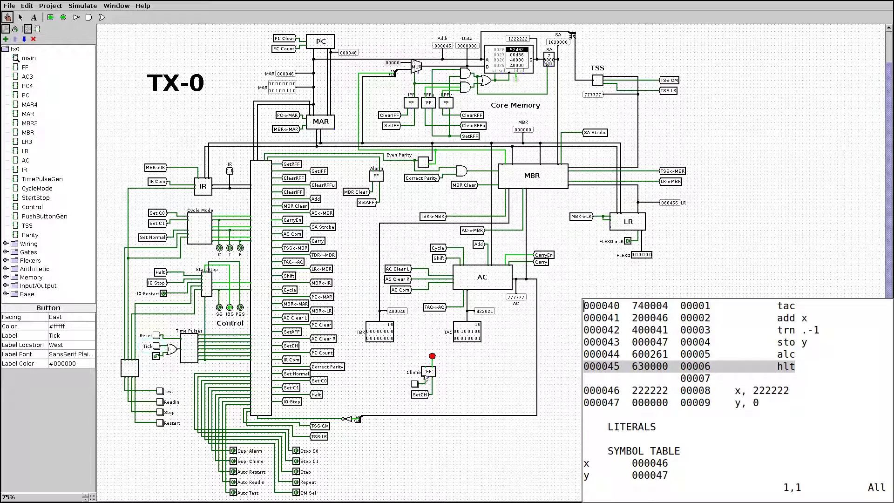
Reset the simulation and bring up the multiplication program's assembly listing.
{"action": "left_click", "coordinate": [632, 413]}
{"action": "key", "text": "ctrl+r"}
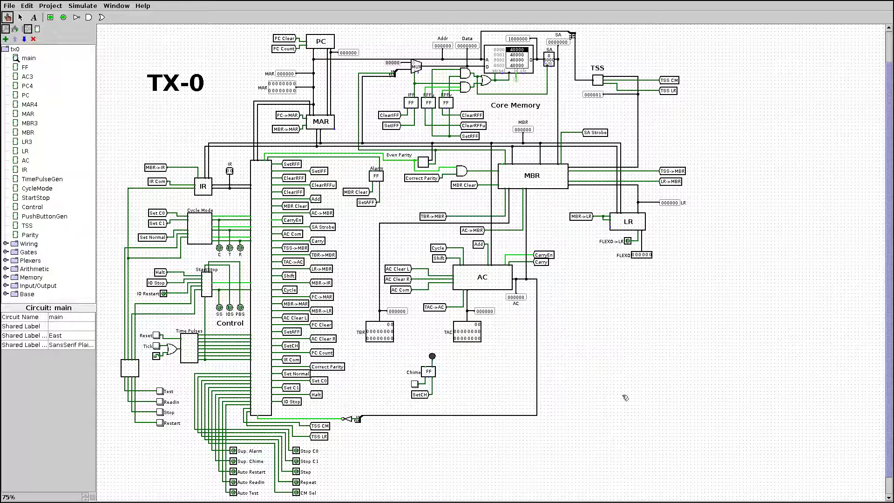
{"action": "key", "text": "alt+Tab"}
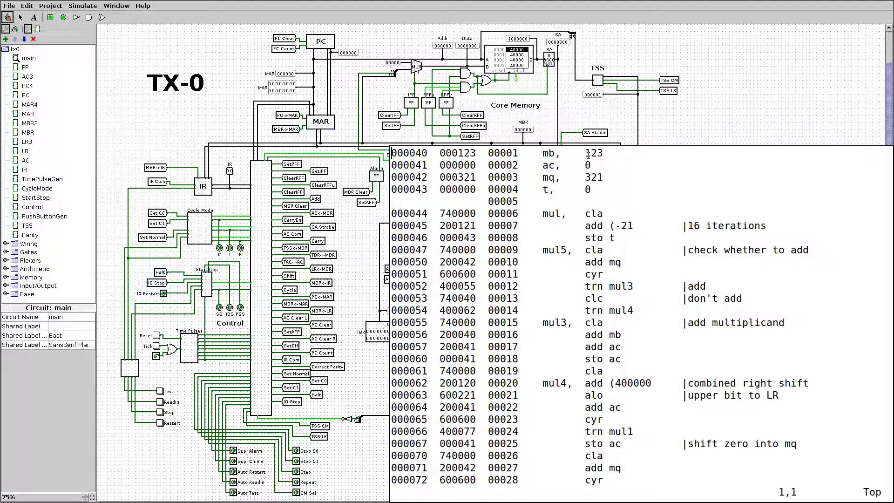
Look through the multiplication listing, from the operands mb and mq through the shift-and-add loop to the final hlt.
{"action": "left_click_drag", "start_coordinate": [588, 155], "coordinate": [601, 177]}
{"action": "left_click", "coordinate": [611, 185]}
{"action": "key", "text": "ctrl+d"}
{"action": "key", "text": "ctrl+d"}
{"action": "key", "text": "ctrl+d"}
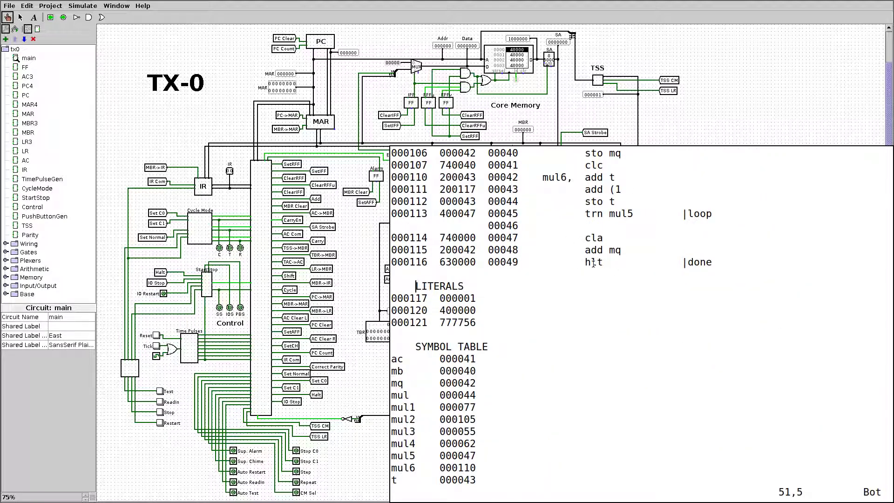
{"action": "key", "text": "ctrl+u"}
{"action": "key", "text": "ctrl+u"}
{"action": "key", "text": "ctrl+u"}
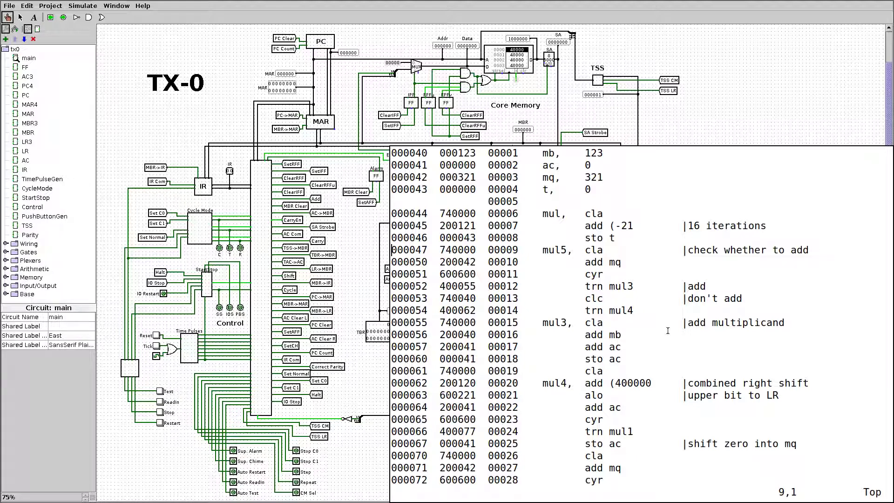
{"action": "key", "text": "ctrl+d"}
{"action": "key", "text": "ctrl+d"}
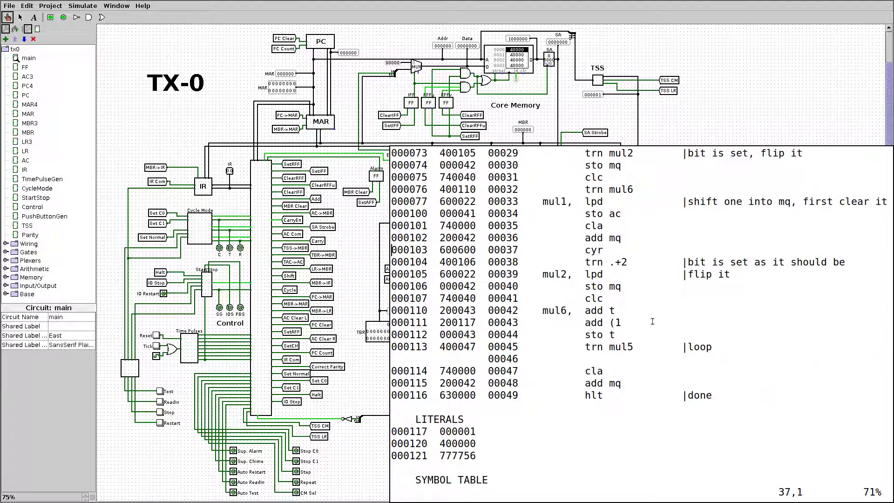
Return to the simulated circuit, set the TBR to 400044 and start the multiplication program in Test mode.
{"action": "key", "text": "alt+Tab"}
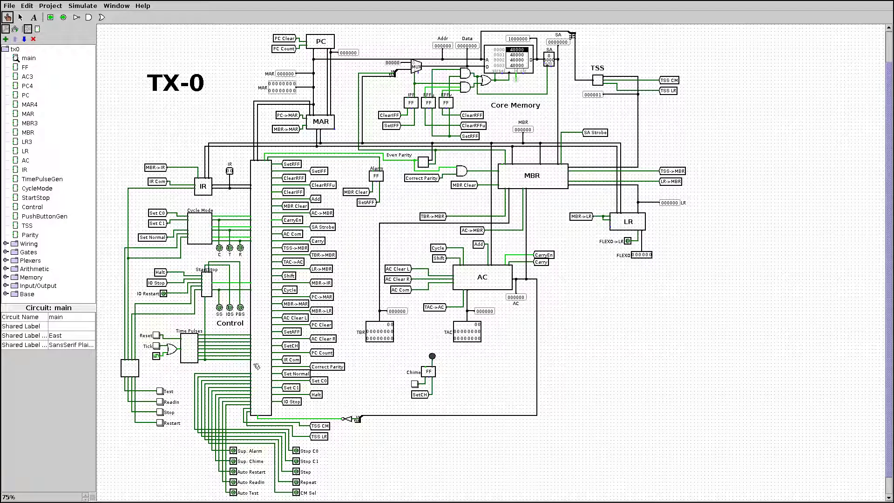
{"action": "left_click", "coordinate": [390, 326]}
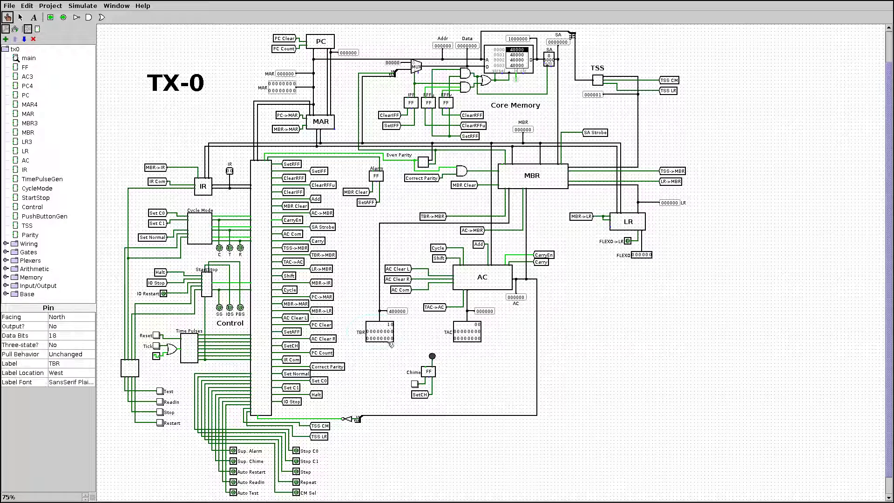
{"action": "left_click", "coordinate": [384, 339]}
{"action": "left_click", "coordinate": [375, 339]}
{"action": "left_click", "coordinate": [160, 392]}
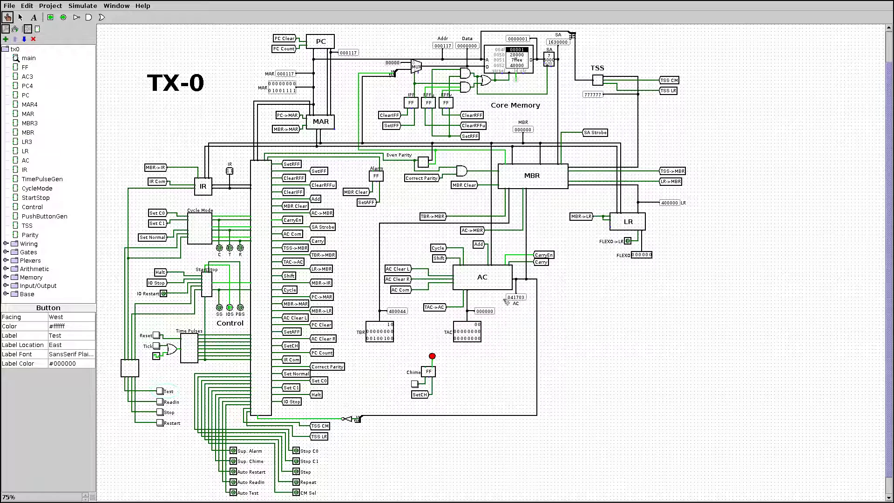
Check the operands mb and mq at the start of the multiplication listing, then return to the circuit.
{"action": "key", "text": "alt+Tab"}
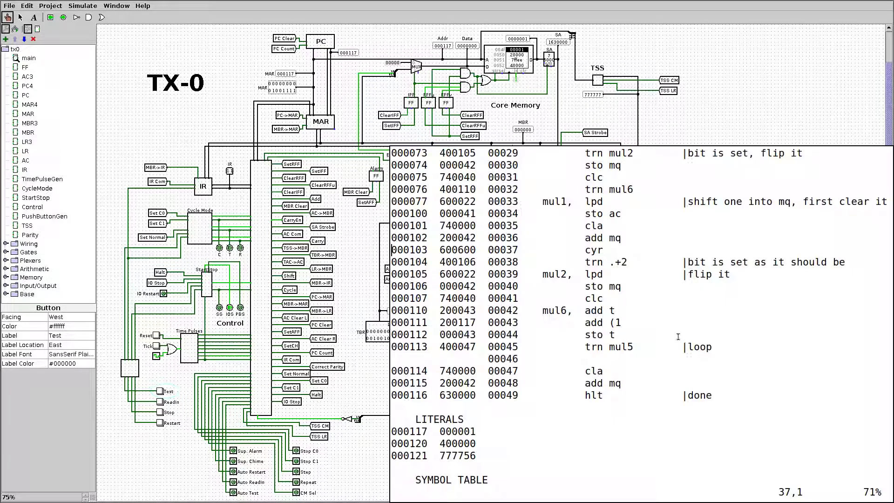
{"action": "key", "text": "g"}
{"action": "key", "text": "g"}
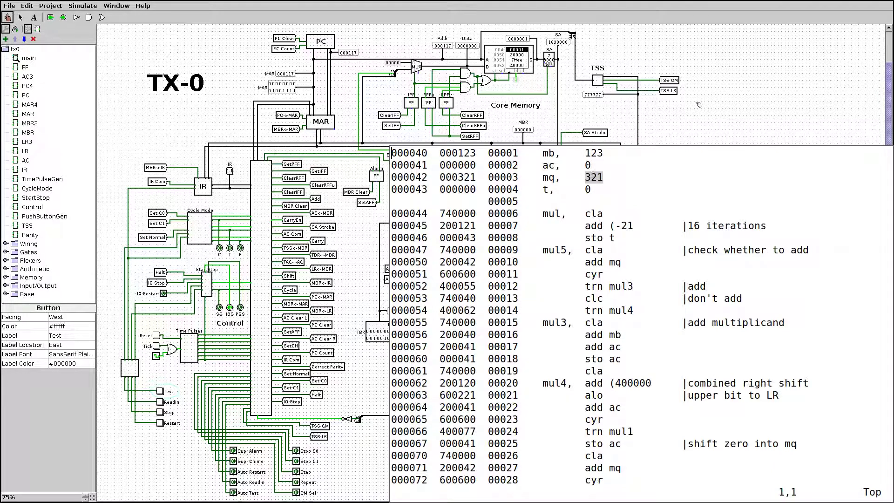
{"action": "left_click", "coordinate": [692, 136]}
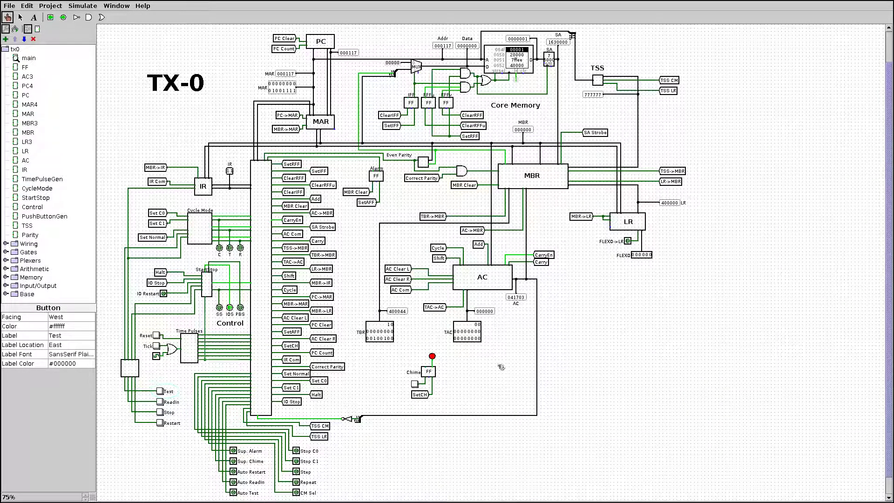